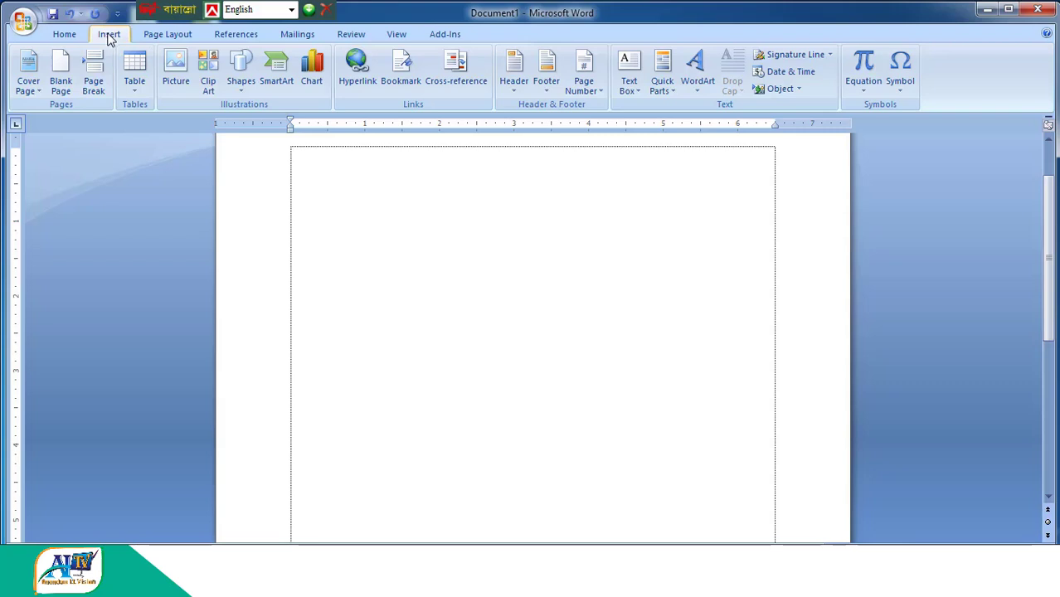
# - Find clip art matching "man" in all collections and insert the image of the suited man working at a computer
pyautogui.click(207, 68)
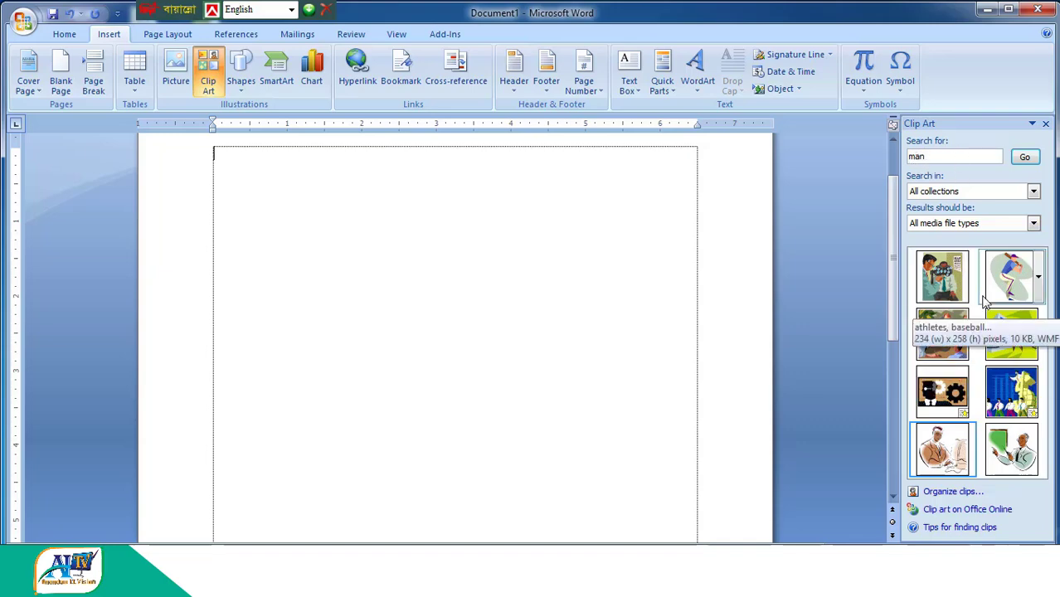
pyautogui.click(1025, 159)
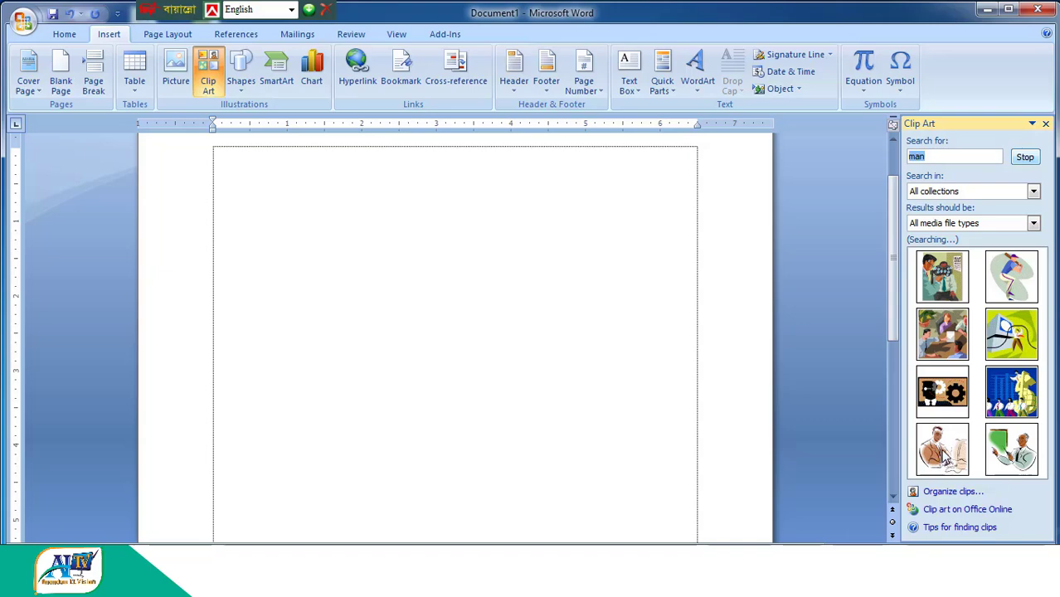
pyautogui.click(937, 458)
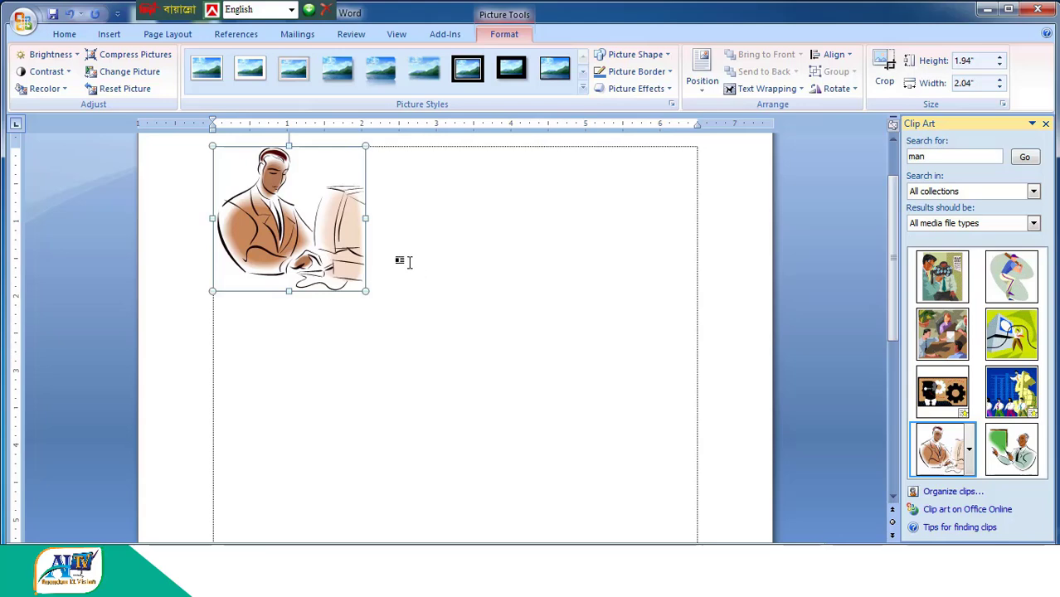
pyautogui.click(306, 238)
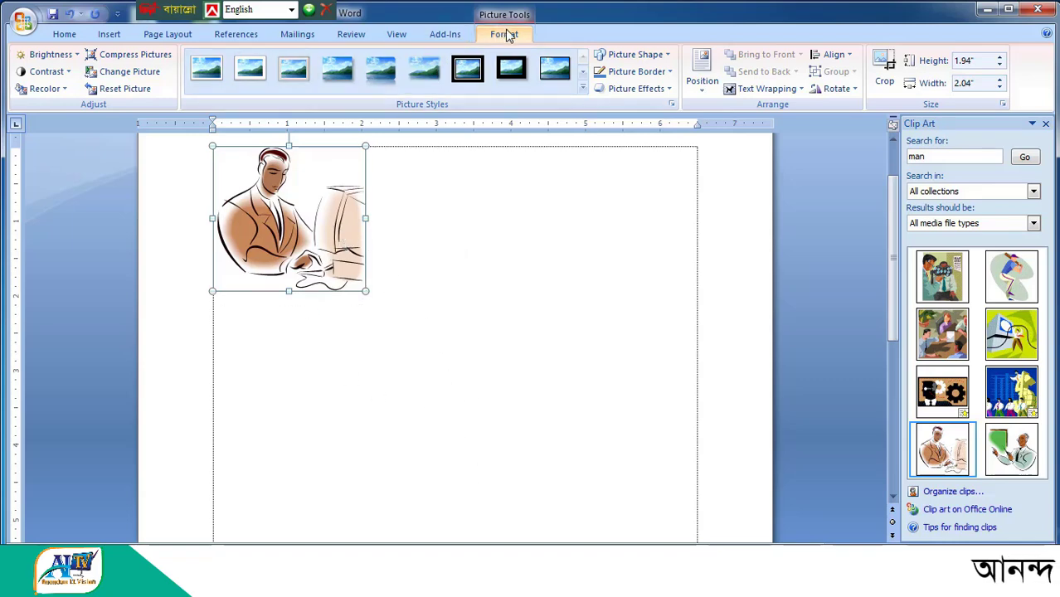
# - Wrap the clip art Behind Text, mirror and enlarge it to about 2.48" by 2.62", and place it near the page's upper-right margin corner
pyautogui.click(763, 90)
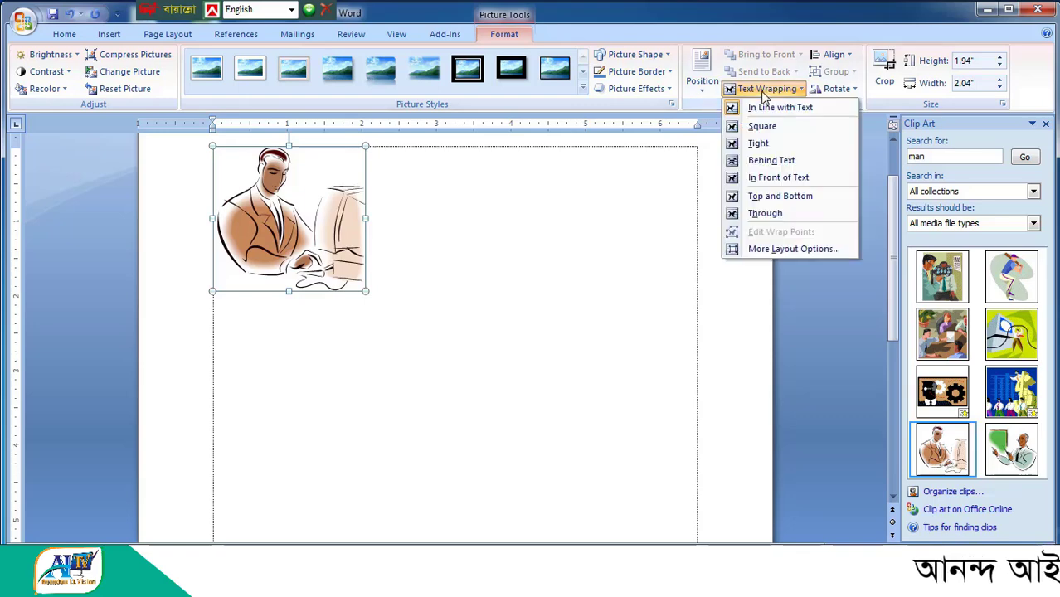
pyautogui.click(771, 160)
pyautogui.moveTo(331, 243); pyautogui.dragTo(433, 232)
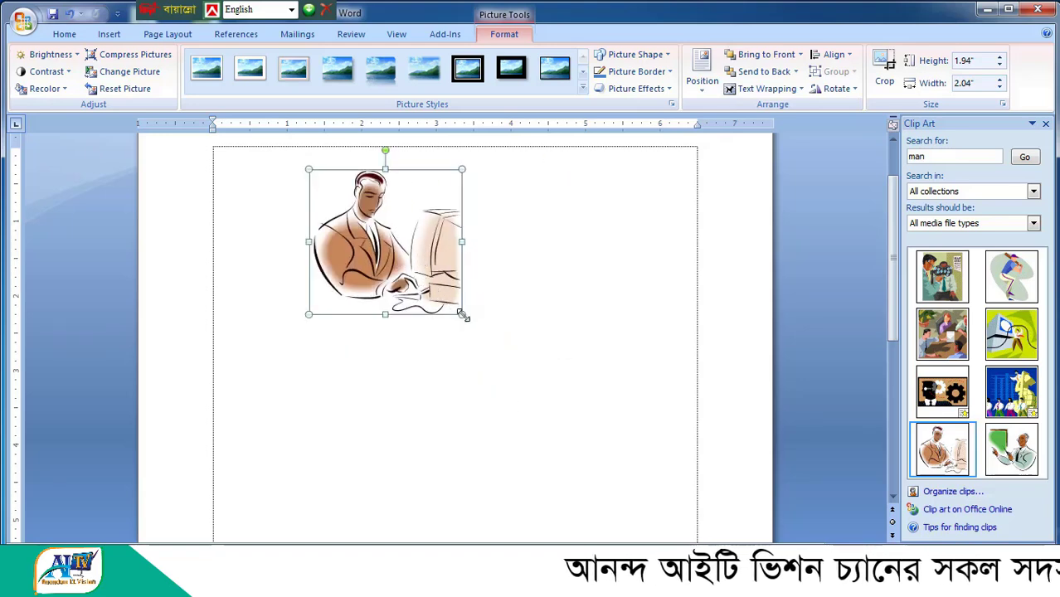
pyautogui.moveTo(462, 314); pyautogui.dragTo(183, 354)
pyautogui.moveTo(209, 295); pyautogui.dragTo(586, 298)
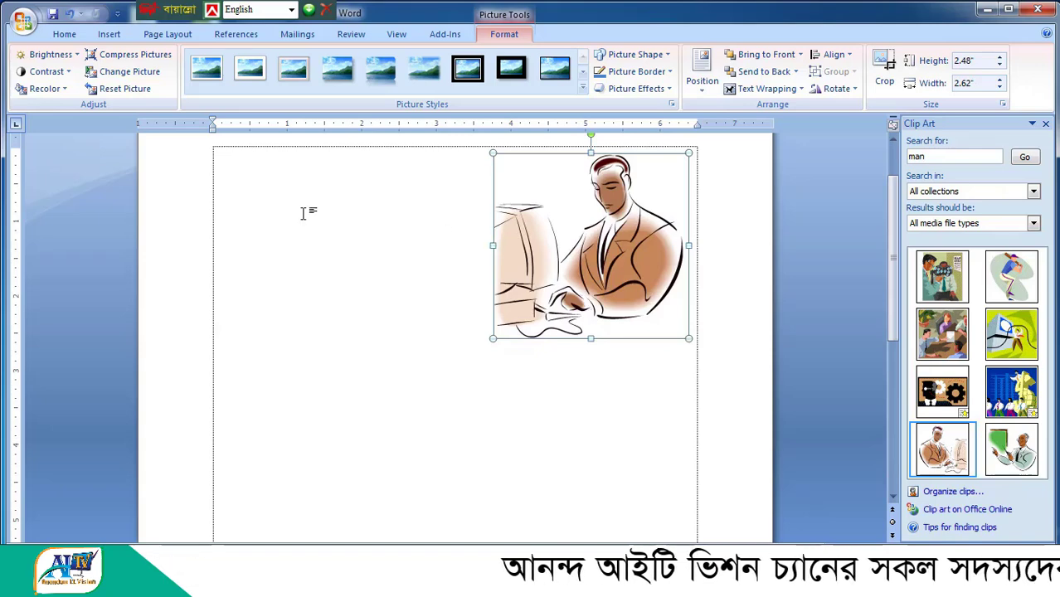
# - Delete the clip art picture of the man from the page
pyautogui.click(109, 34)
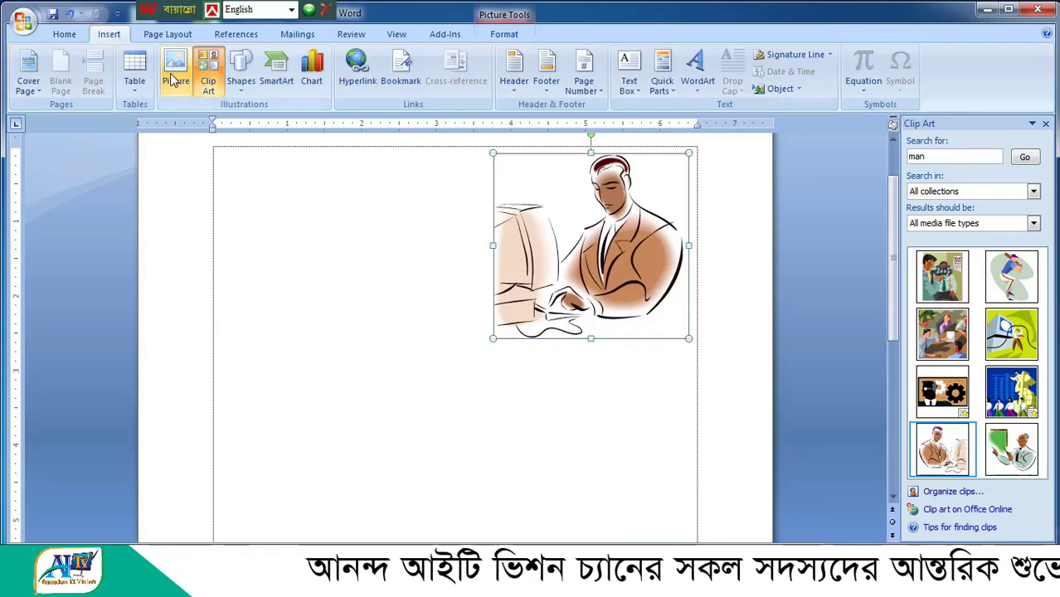
pyautogui.click(526, 34)
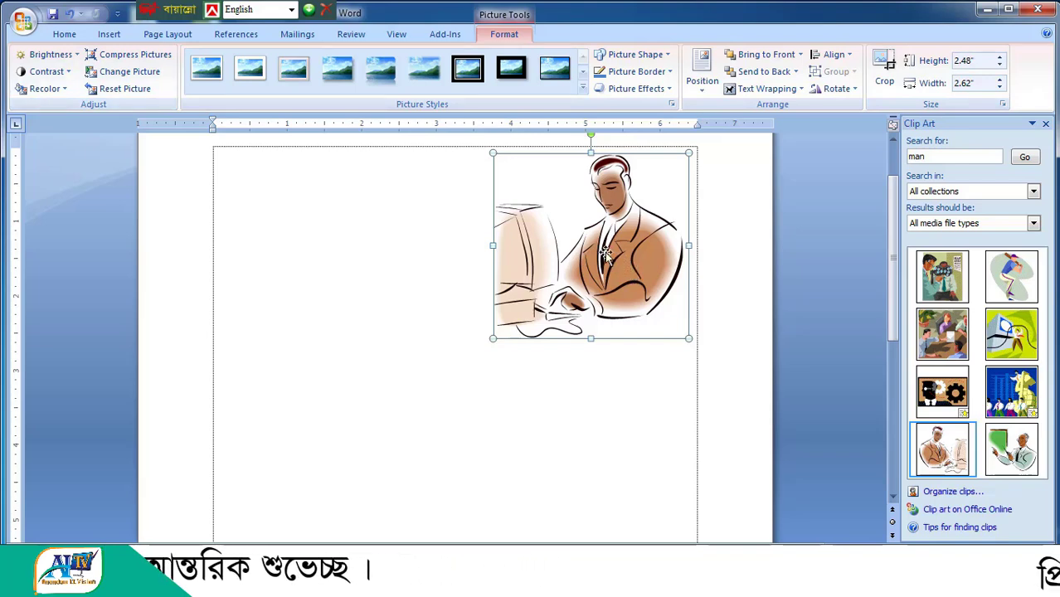
pyautogui.press('Delete')
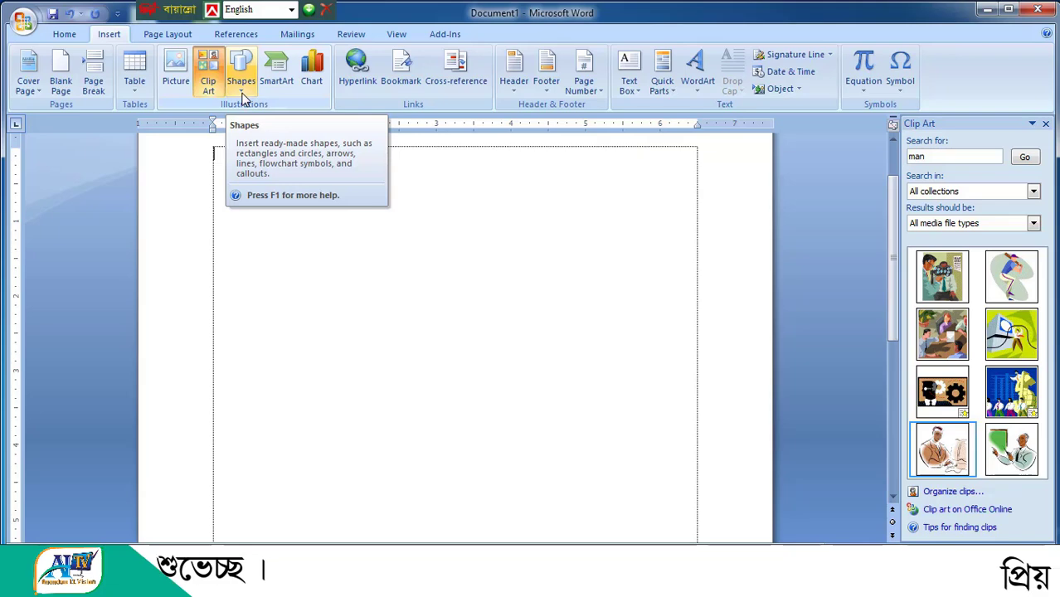
# - Draw a rounded freehand outline about 1.93" high and 2.2" wide with the Scribble shape in the page's upper middle
pyautogui.click(243, 98)
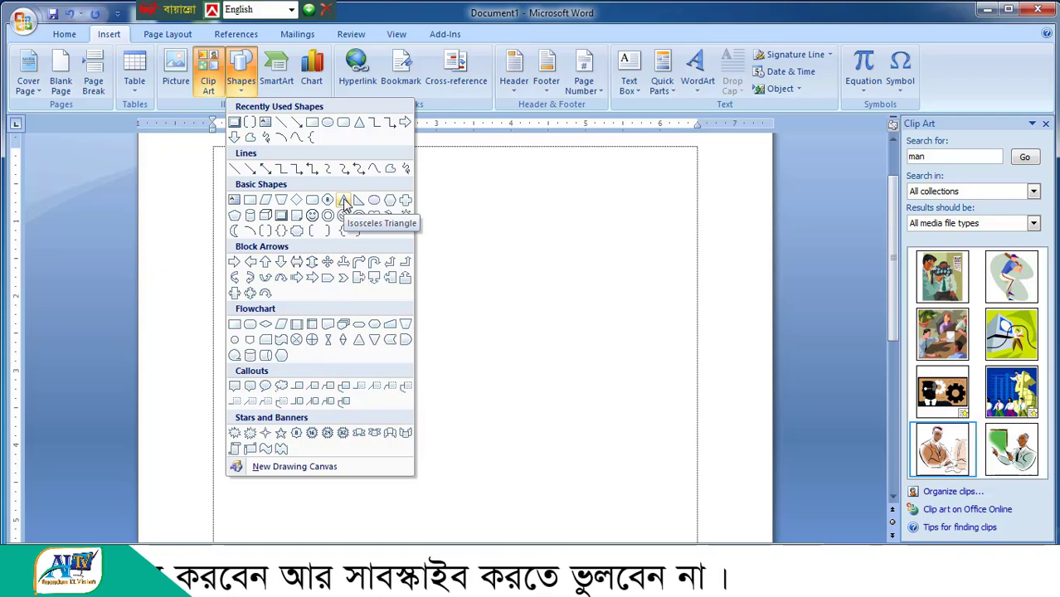
pyautogui.click(266, 138)
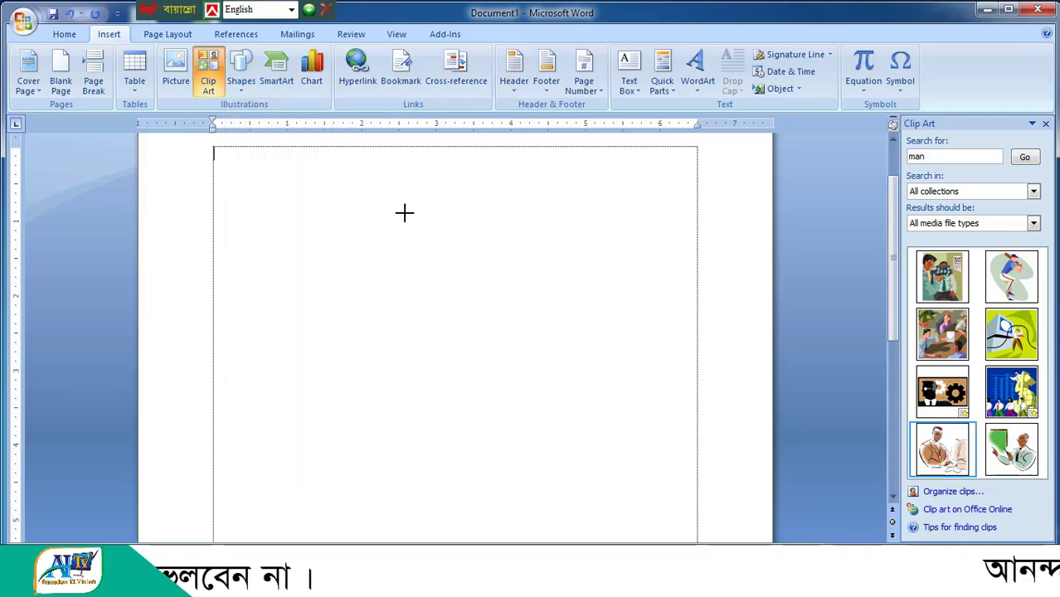
pyautogui.moveTo(404, 213)
pyautogui.mouseDown()
pyautogui.moveTo(350, 266)
pyautogui.moveTo(380, 336)
pyautogui.moveTo(503, 247)
pyautogui.moveTo(398, 213)
pyautogui.mouseUp()
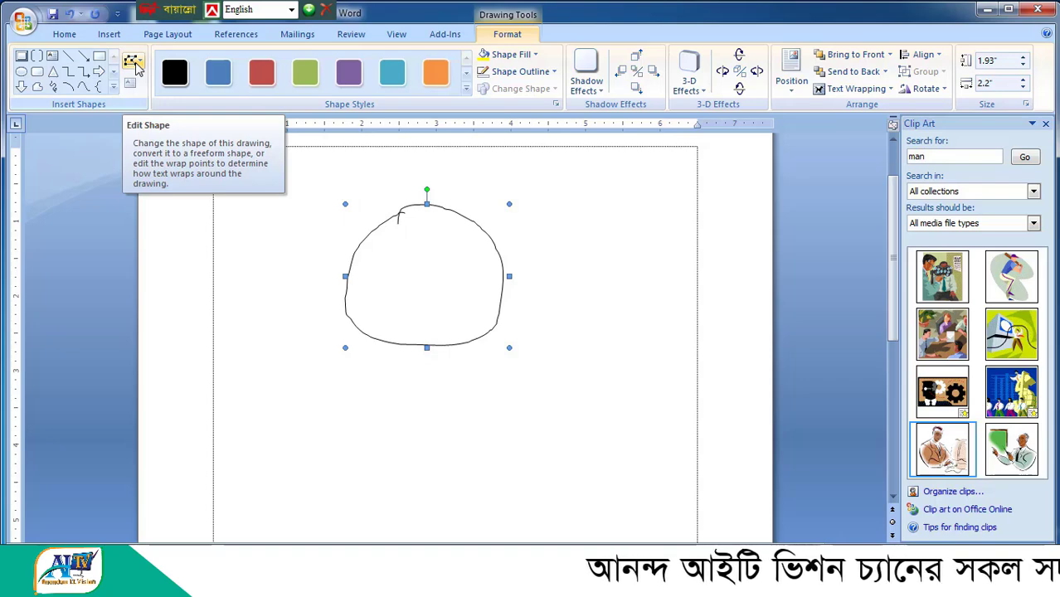
# - Pull the points along the scribble's bottom edge downward with Edit Points, and delete the reshaped scribble
pyautogui.click(139, 66)
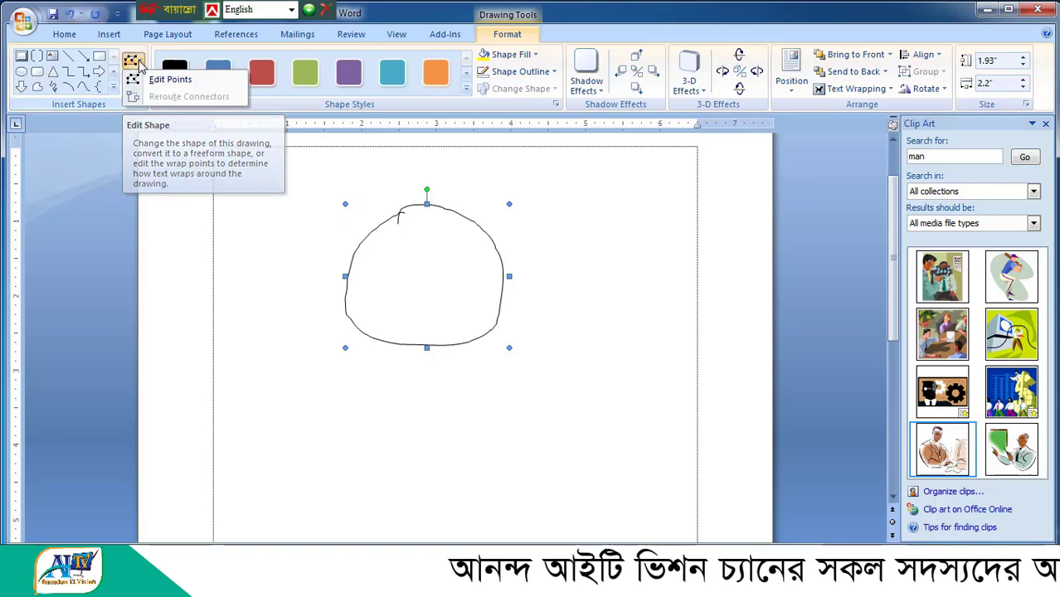
pyautogui.click(153, 74)
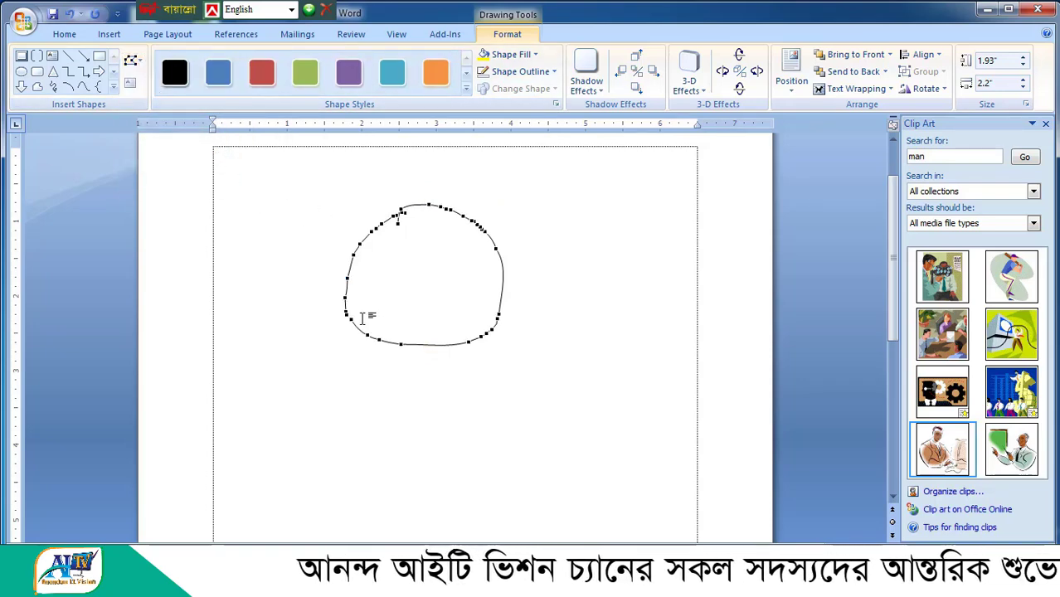
pyautogui.press('alt')
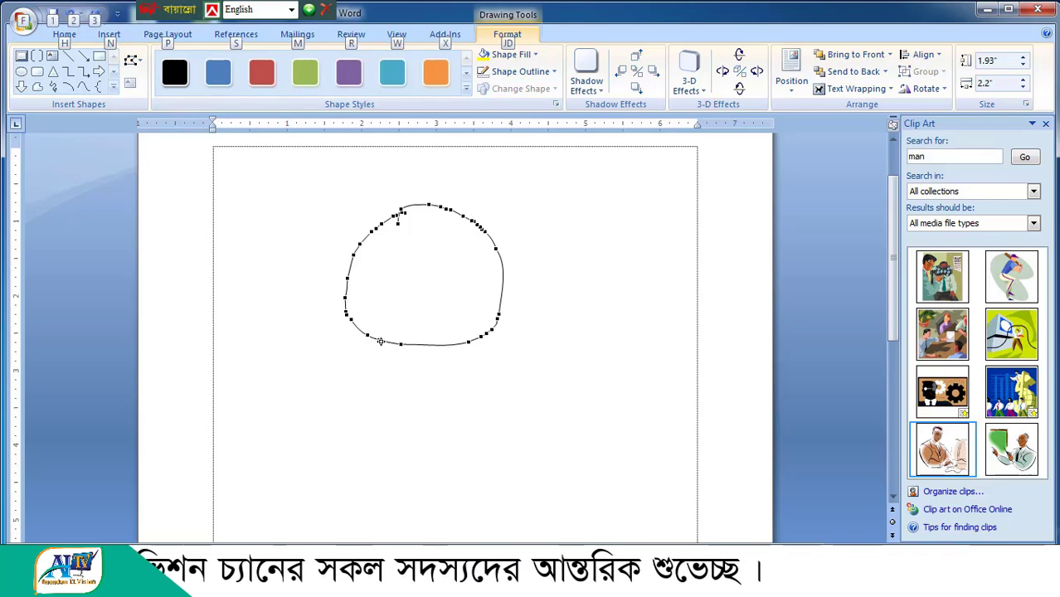
pyautogui.moveTo(380, 341); pyautogui.dragTo(371, 379)
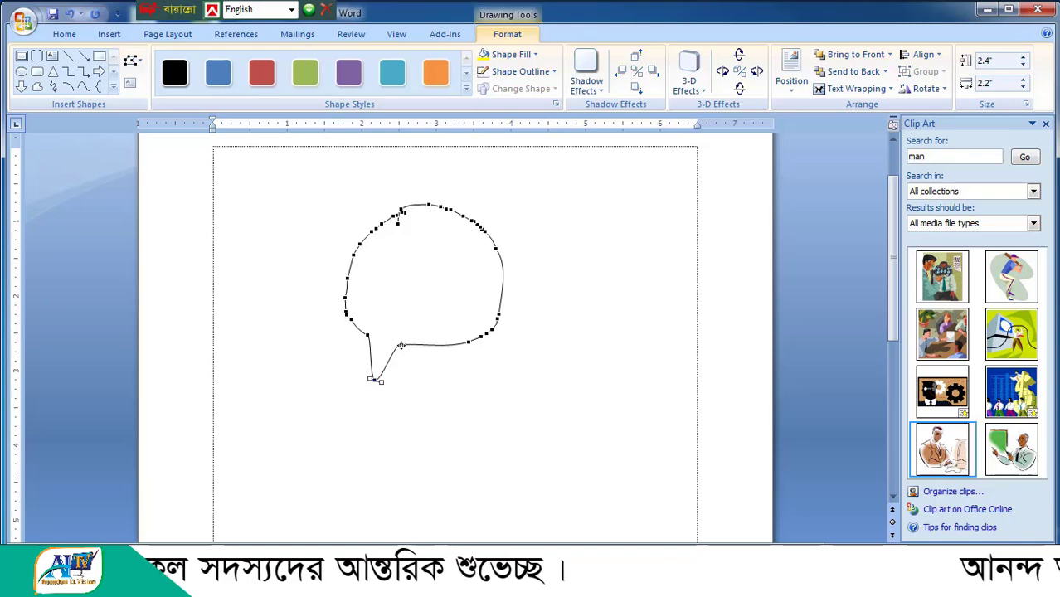
pyautogui.moveTo(401, 345); pyautogui.dragTo(423, 393)
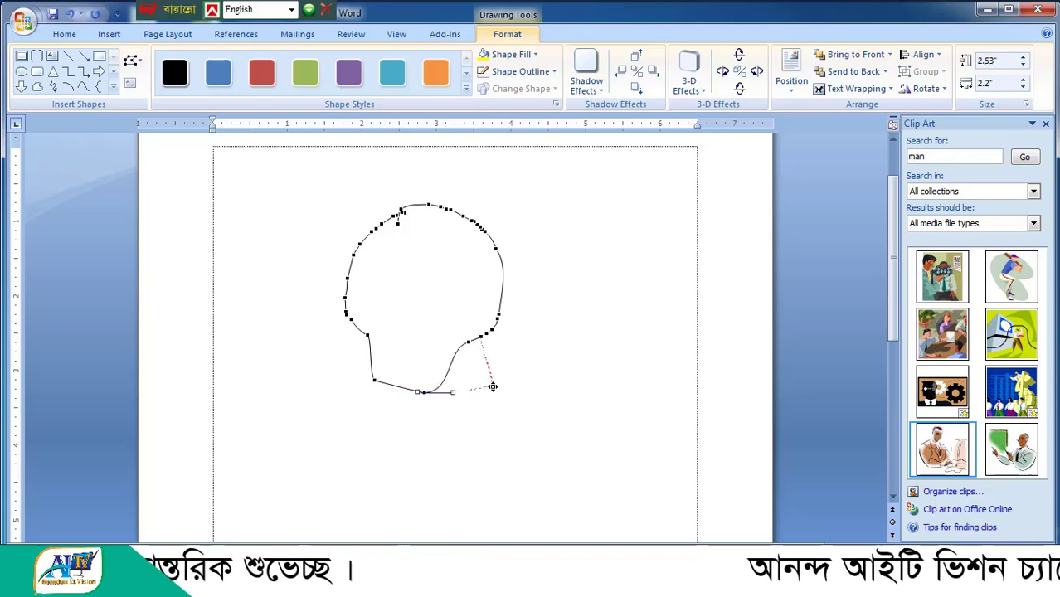
pyautogui.moveTo(493, 387)
pyautogui.mouseDown()
pyautogui.moveTo(443, 340)
pyautogui.moveTo(486, 394)
pyautogui.mouseUp()
pyautogui.moveTo(462, 400); pyautogui.dragTo(489, 484)
pyautogui.press('Delete')
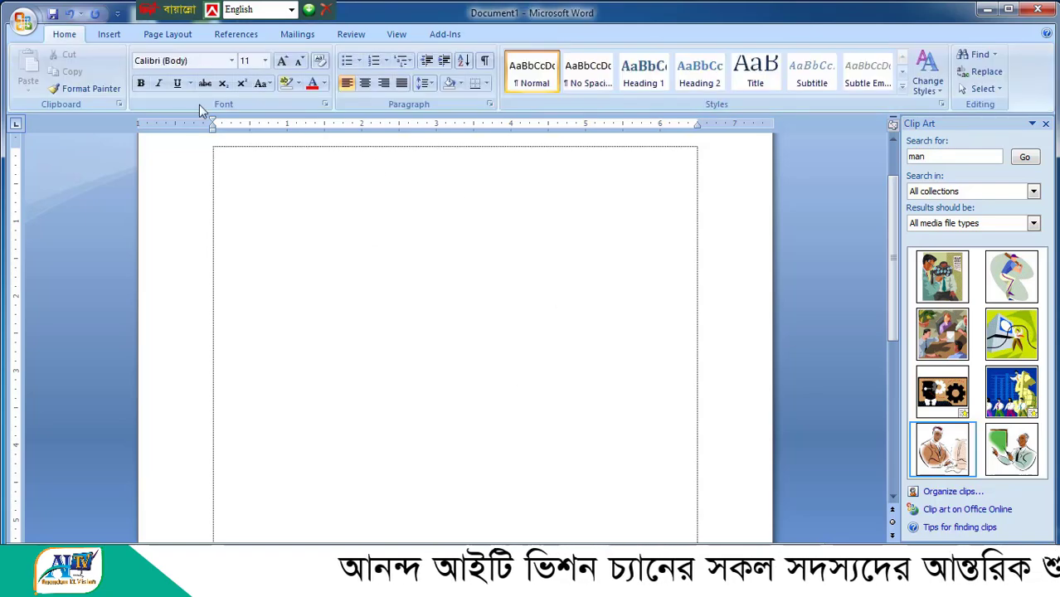
# - Draw a Cube shape about 0.67" high and 1.78" wide near the page's upper left and deepen its top face into a flat slab
pyautogui.click(109, 34)
pyautogui.click(240, 73)
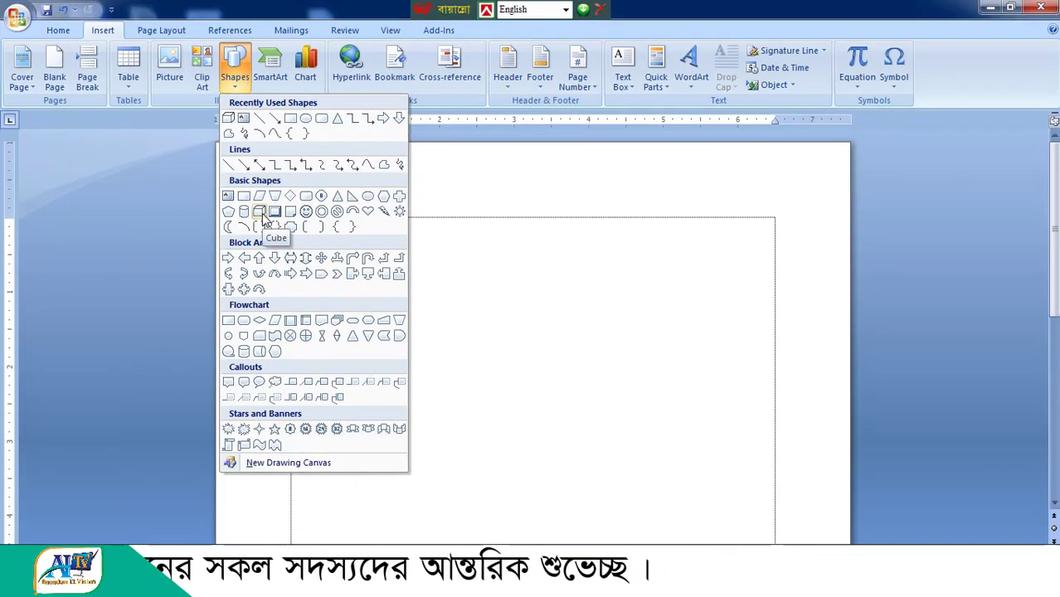
pyautogui.click(263, 216)
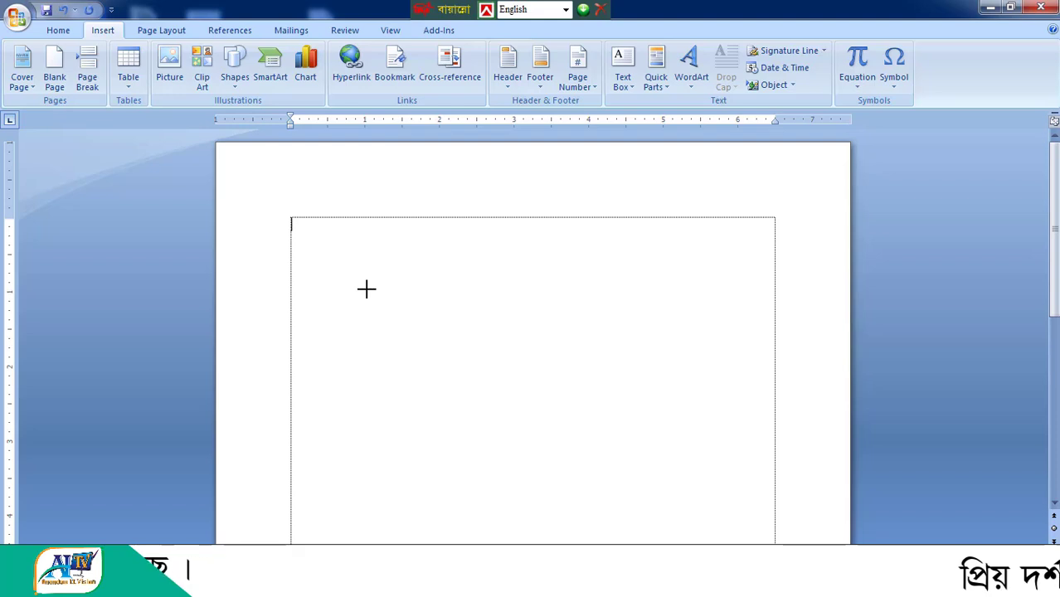
pyautogui.moveTo(367, 290); pyautogui.dragTo(498, 338)
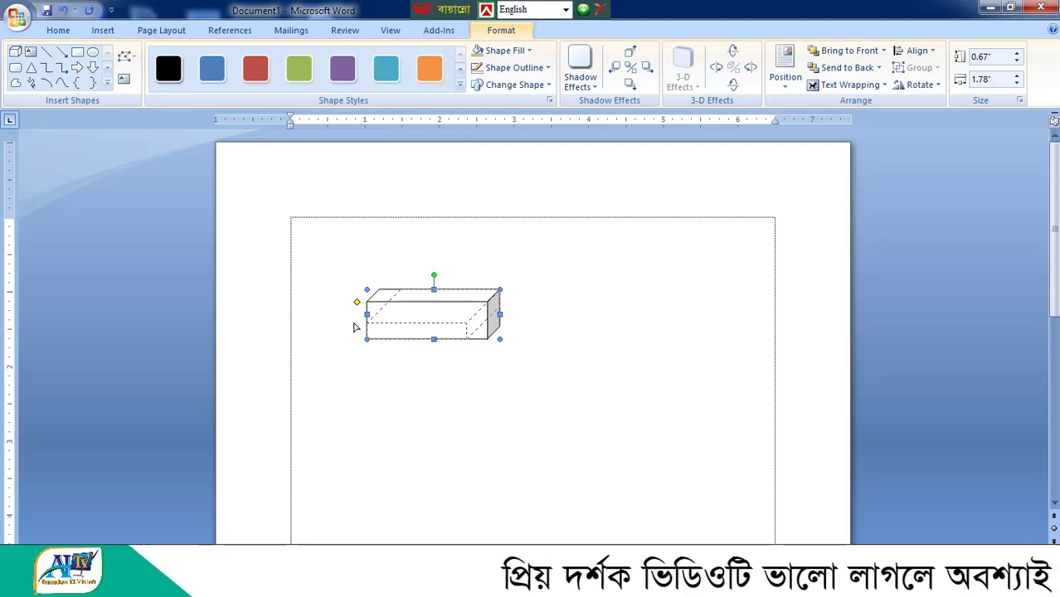
pyautogui.moveTo(355, 327); pyautogui.dragTo(355, 327)
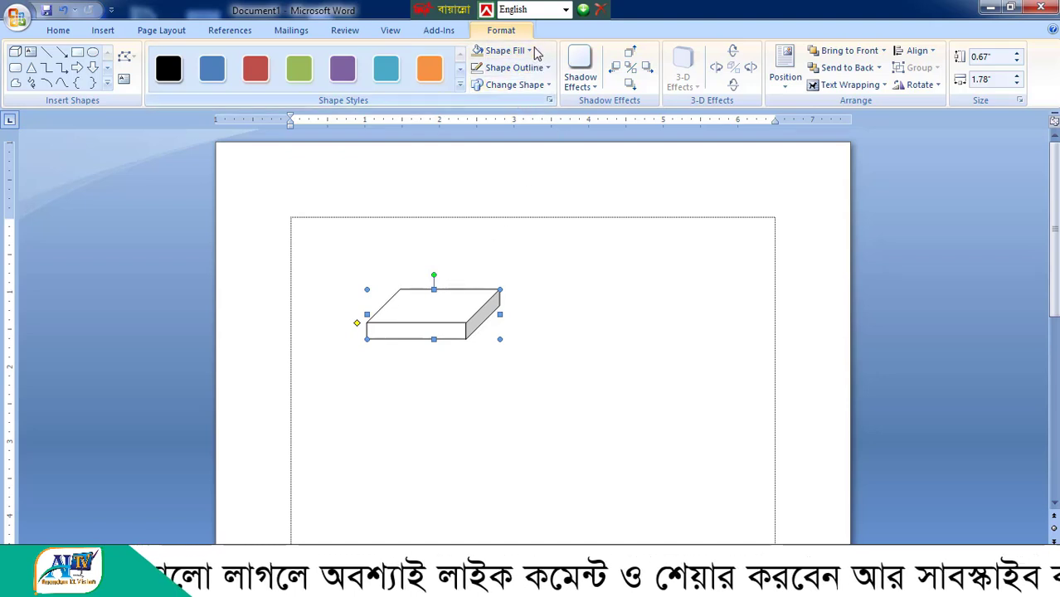
# - Fill the slab with a tan theme color and remove its outline
pyautogui.click(496, 50)
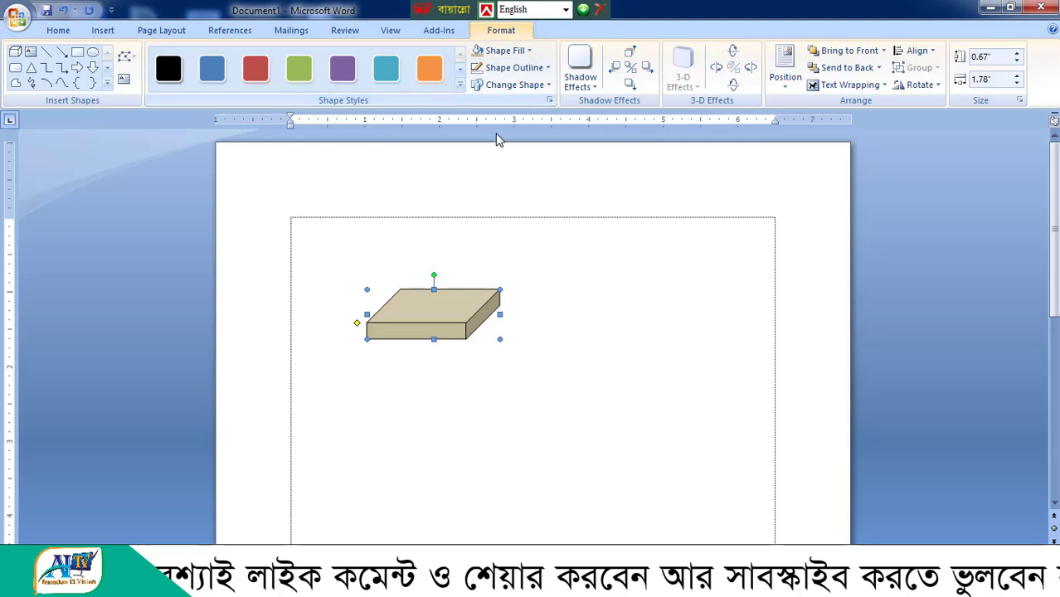
pyautogui.click(539, 68)
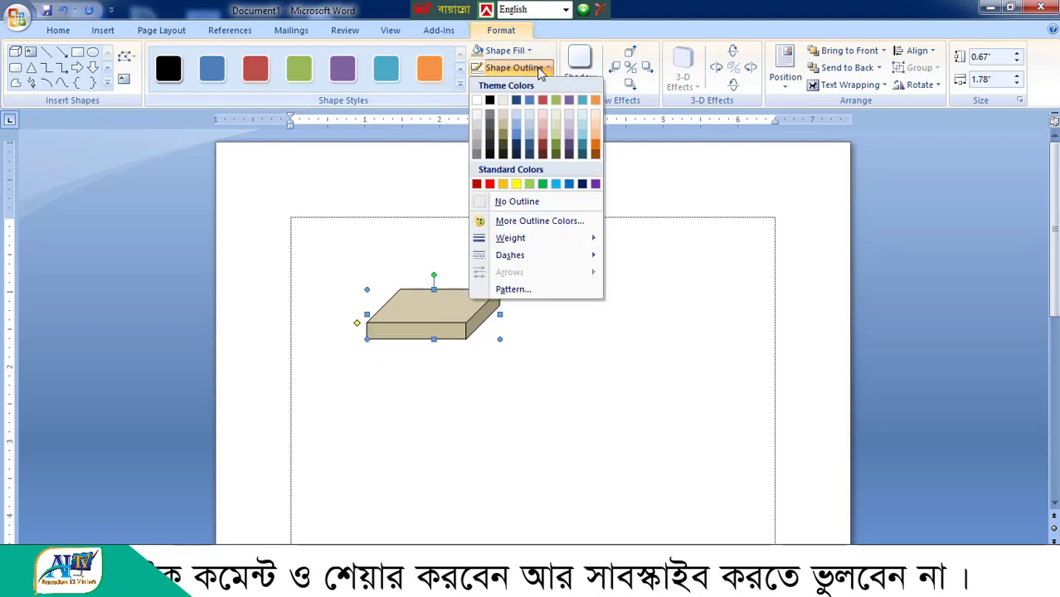
pyautogui.click(509, 203)
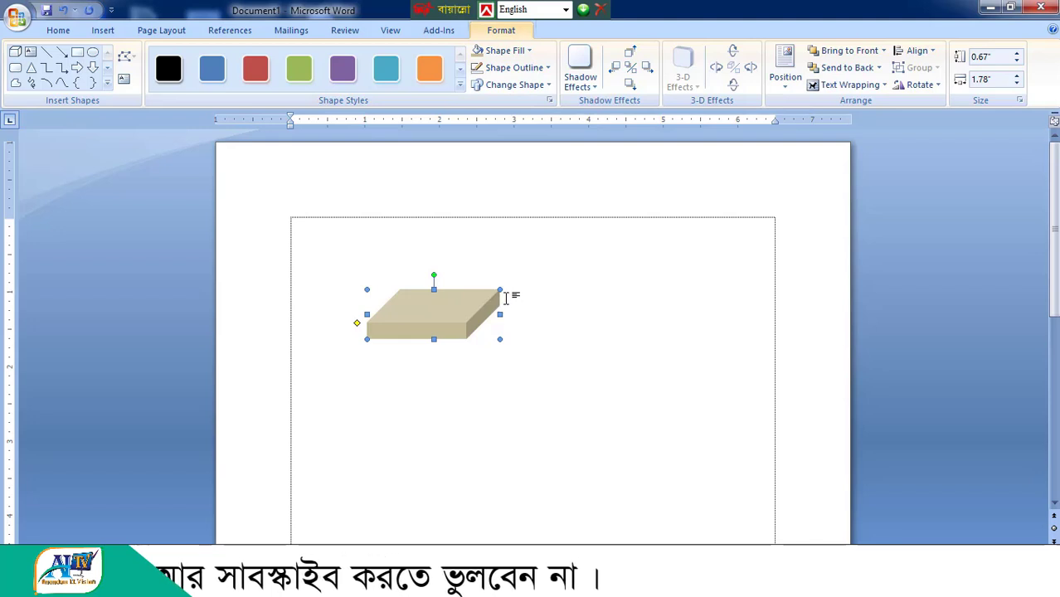
# - Make three copies of the tan slab and place them one below another under the original
pyautogui.hotkey('ctrl', 'd')
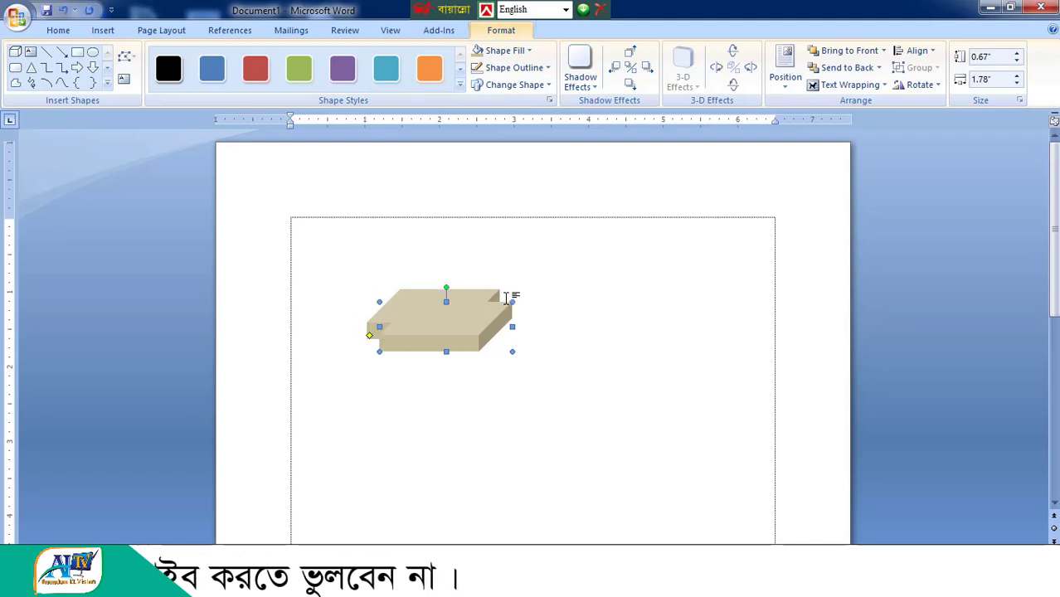
pyautogui.moveTo(450, 329); pyautogui.dragTo(429, 377)
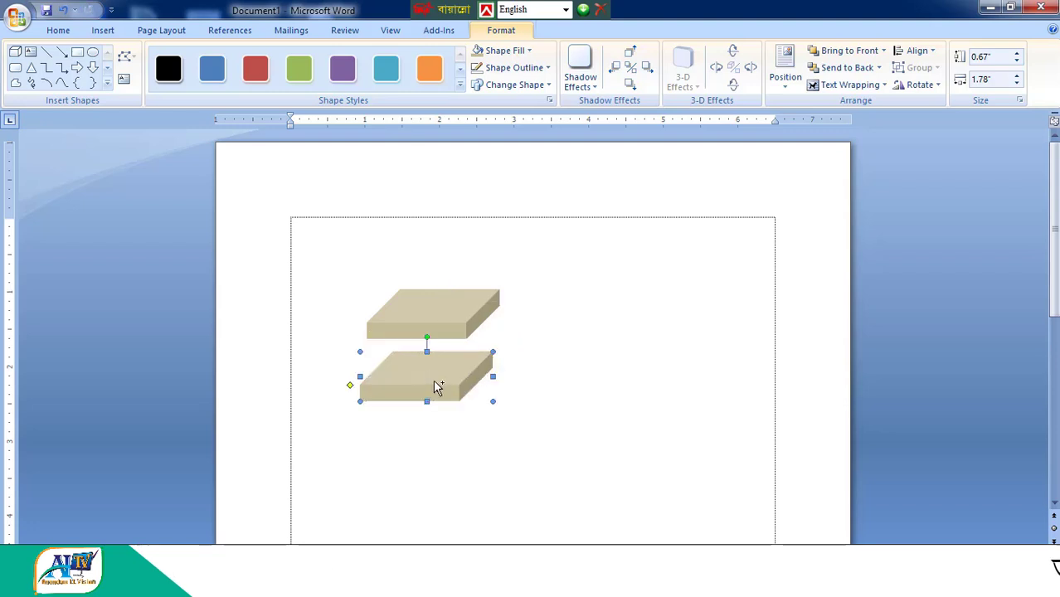
pyautogui.hotkey('ctrl', 'v')
pyautogui.moveTo(465, 328); pyautogui.dragTo(443, 434)
pyautogui.hotkey('ctrl', 'v')
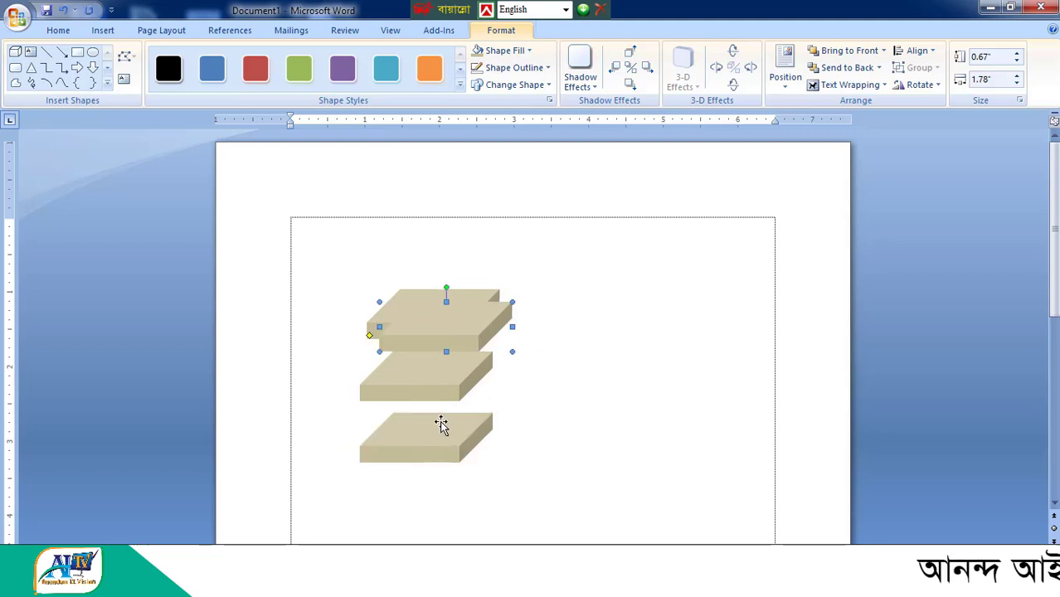
pyautogui.moveTo(443, 506)
pyautogui.mouseDown()
pyautogui.moveTo(443, 486)
pyautogui.moveTo(437, 514)
pyautogui.mouseUp()
# - Shift the two upper slabs down and to the left so the four slabs form a closer, staggered stack
pyautogui.moveTo(457, 393); pyautogui.dragTo(449, 419)
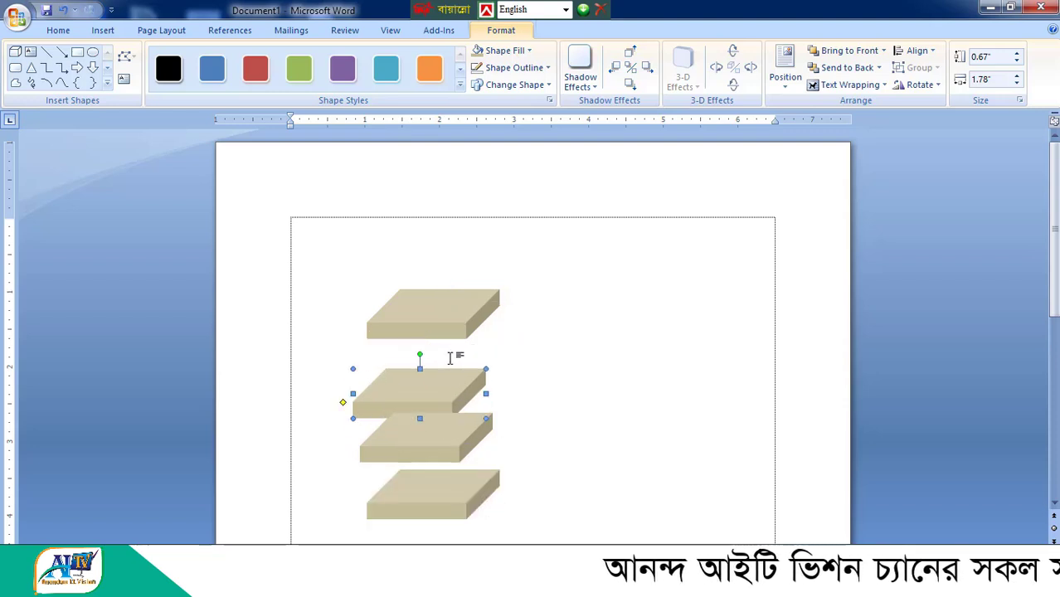
pyautogui.click(459, 334)
pyautogui.moveTo(430, 354); pyautogui.dragTo(401, 377)
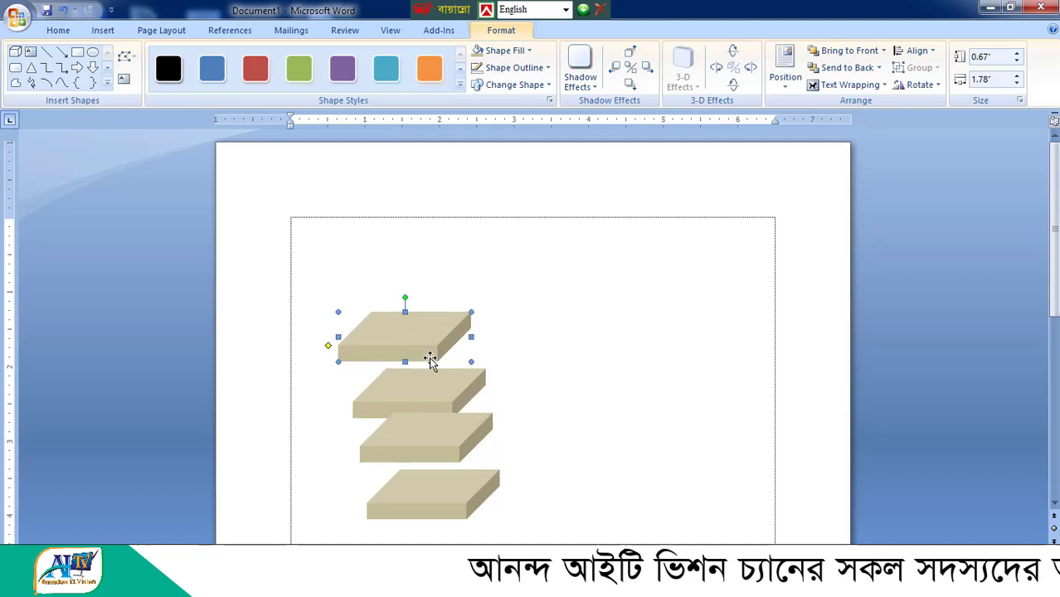
# - Select all four slabs together and distribute them vertically
pyautogui.keyDown('shift'); pyautogui.click(457, 397); pyautogui.keyUp('shift')
pyautogui.keyDown('shift'); pyautogui.click(457, 445); pyautogui.keyUp('shift')
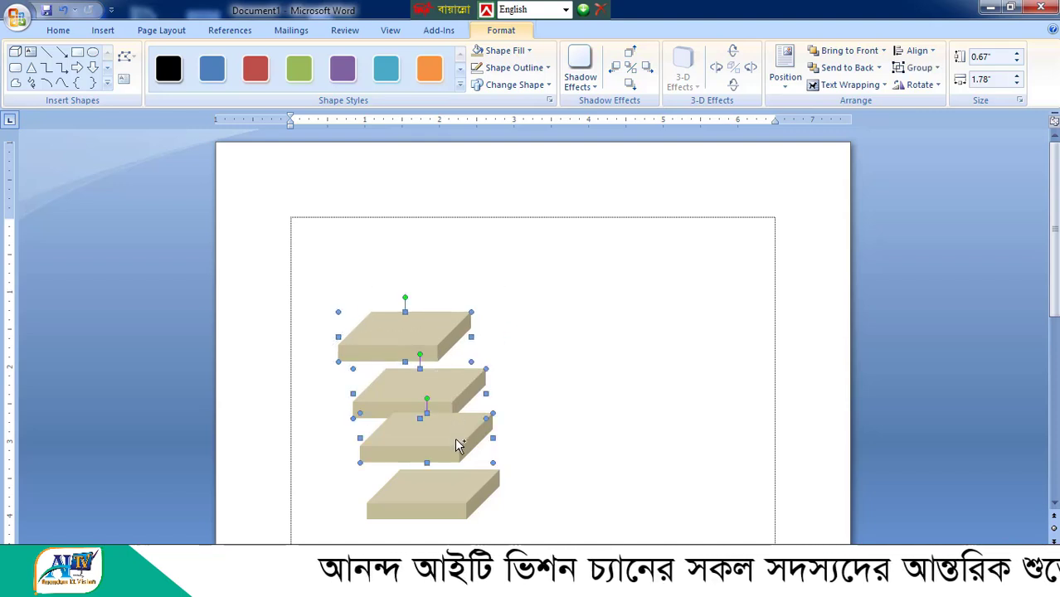
pyautogui.keyDown('shift'); pyautogui.click(454, 504); pyautogui.keyUp('shift')
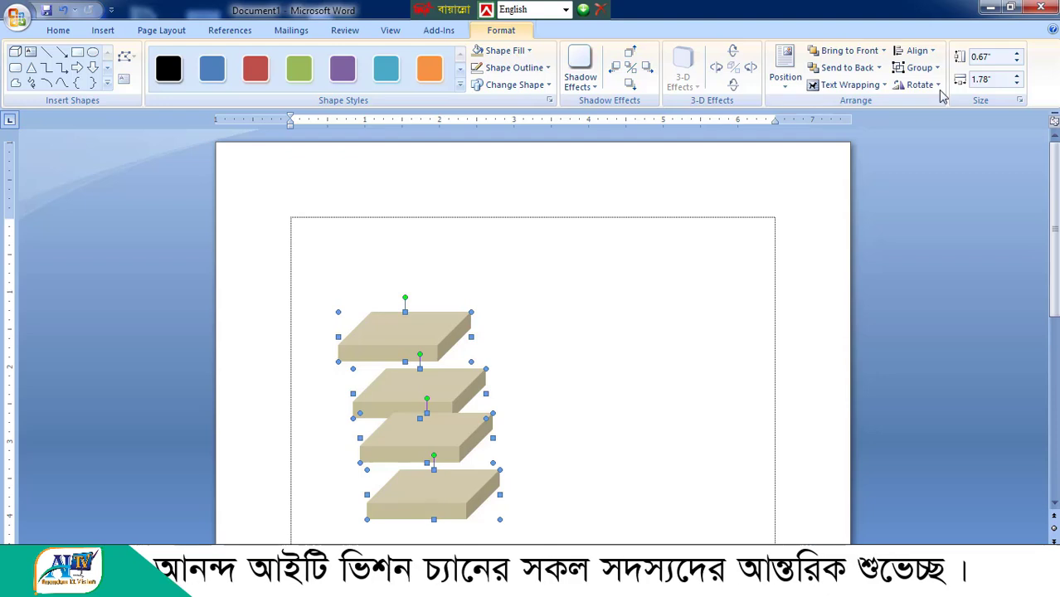
pyautogui.click(918, 51)
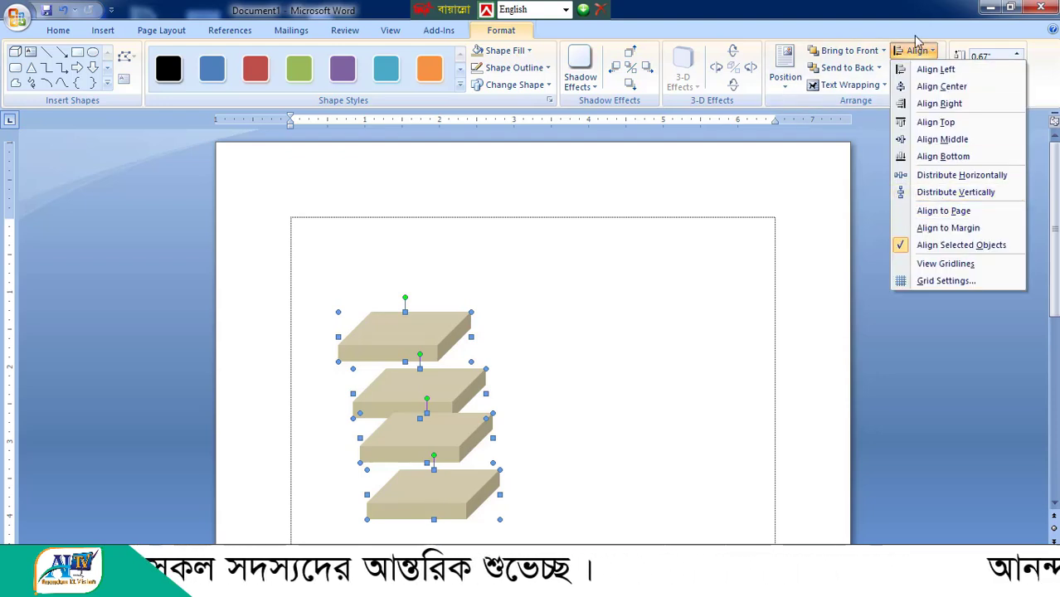
pyautogui.click(937, 197)
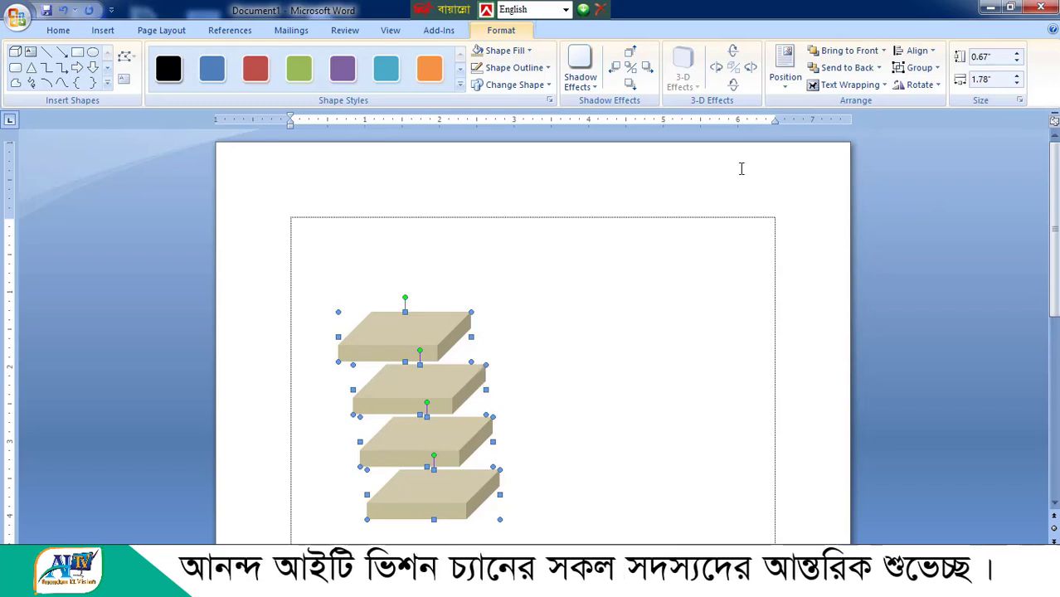
# - Align the four selected slabs on their centers and move the stack up and right to the middle of the page
pyautogui.click(917, 50)
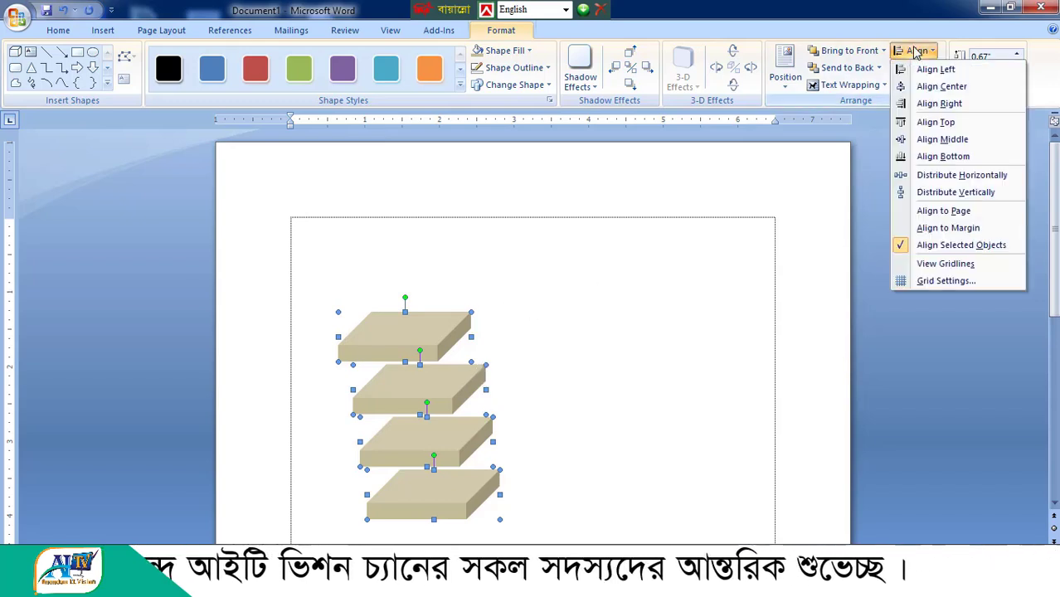
pyautogui.click(942, 86)
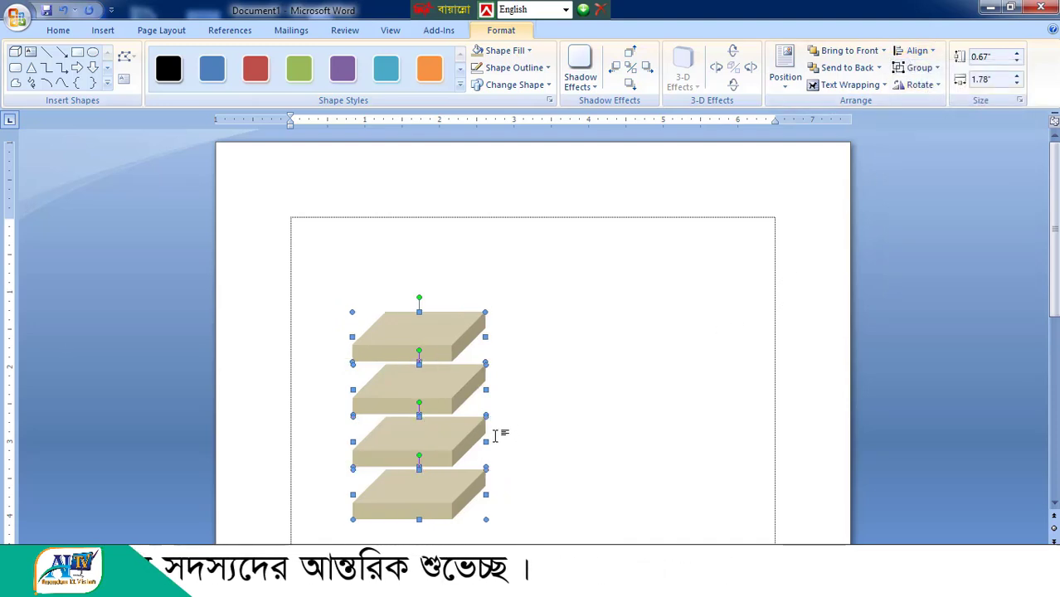
pyautogui.moveTo(425, 493); pyautogui.dragTo(543, 418)
pyautogui.click(694, 411)
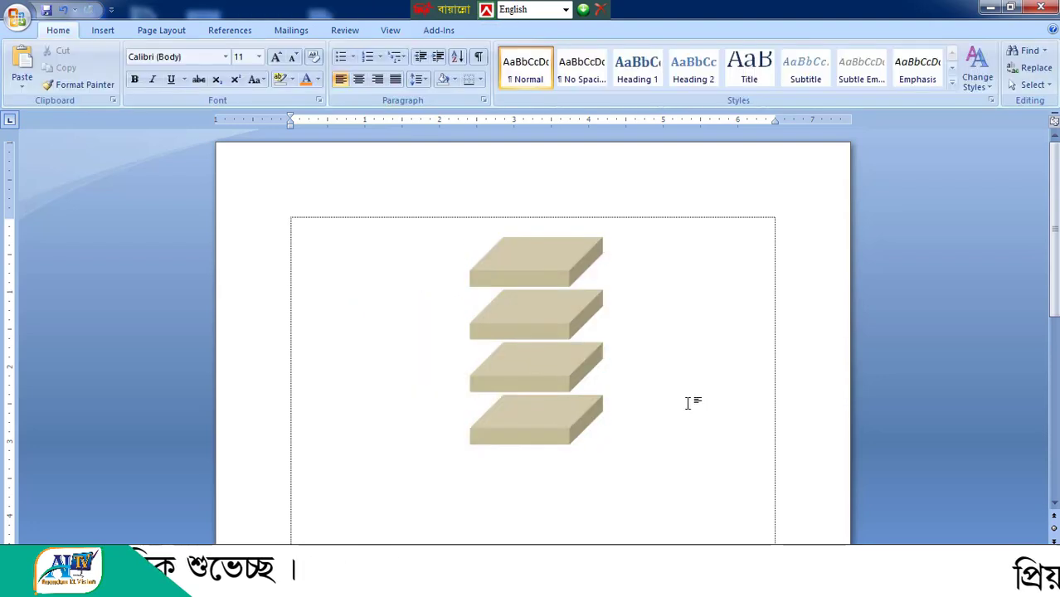
# - Draw a narrow vertical rectangle about 2.79" high and 0.11" wide as a post at the stack's front-left corner
pyautogui.click(99, 33)
pyautogui.click(235, 66)
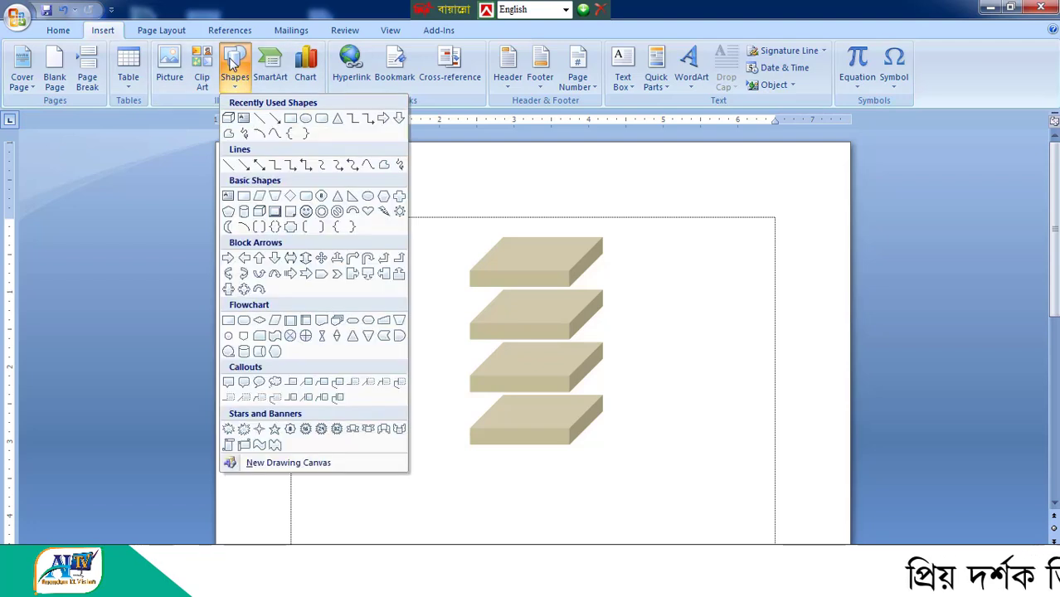
pyautogui.click(292, 119)
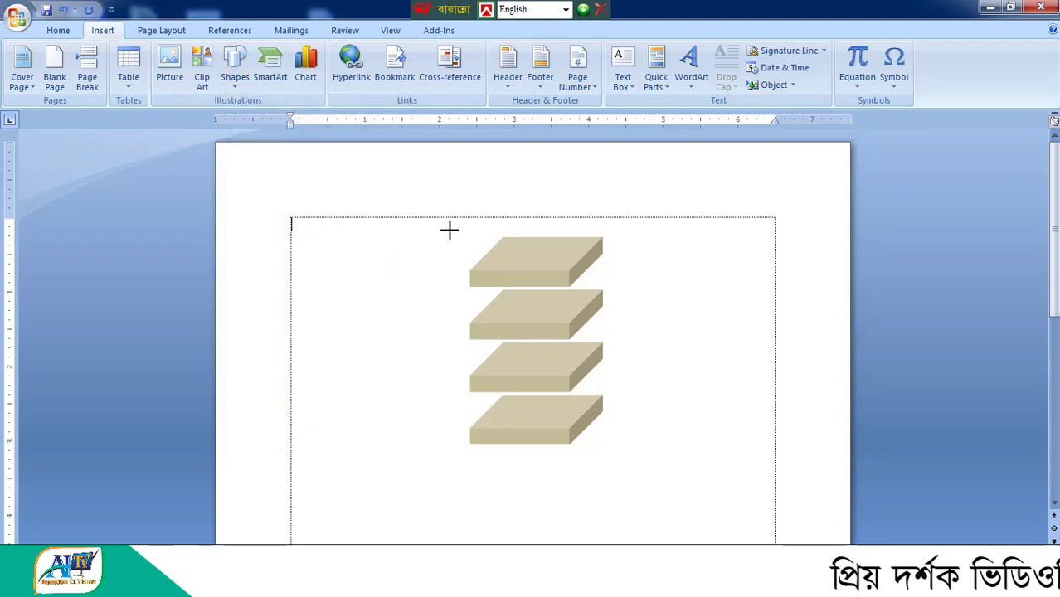
pyautogui.moveTo(467, 272); pyautogui.dragTo(477, 480)
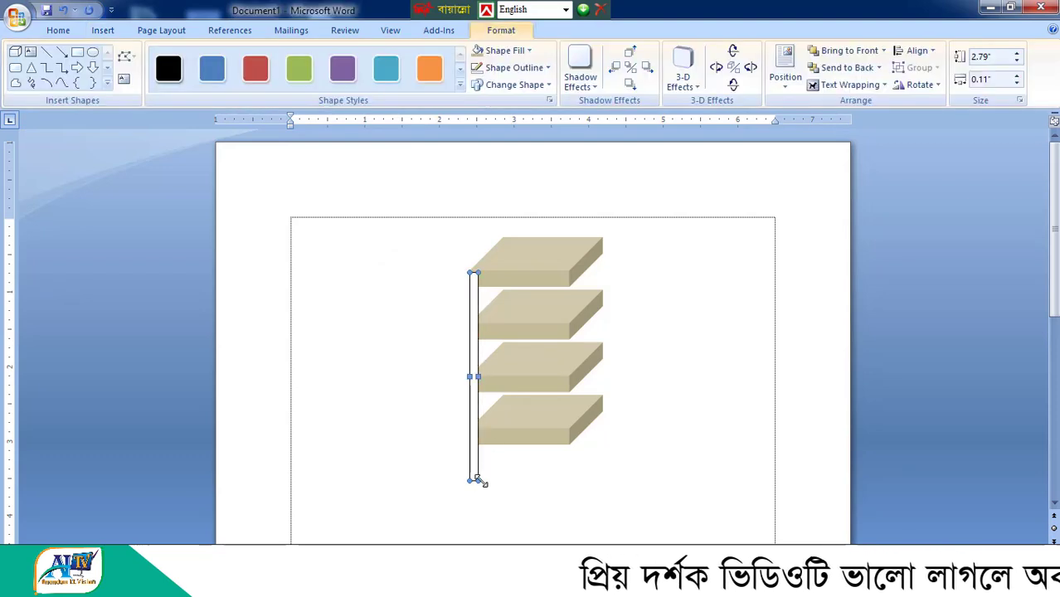
# - Fill the front-left post with the same tan color as the slabs and remove its outline
pyautogui.click(484, 51)
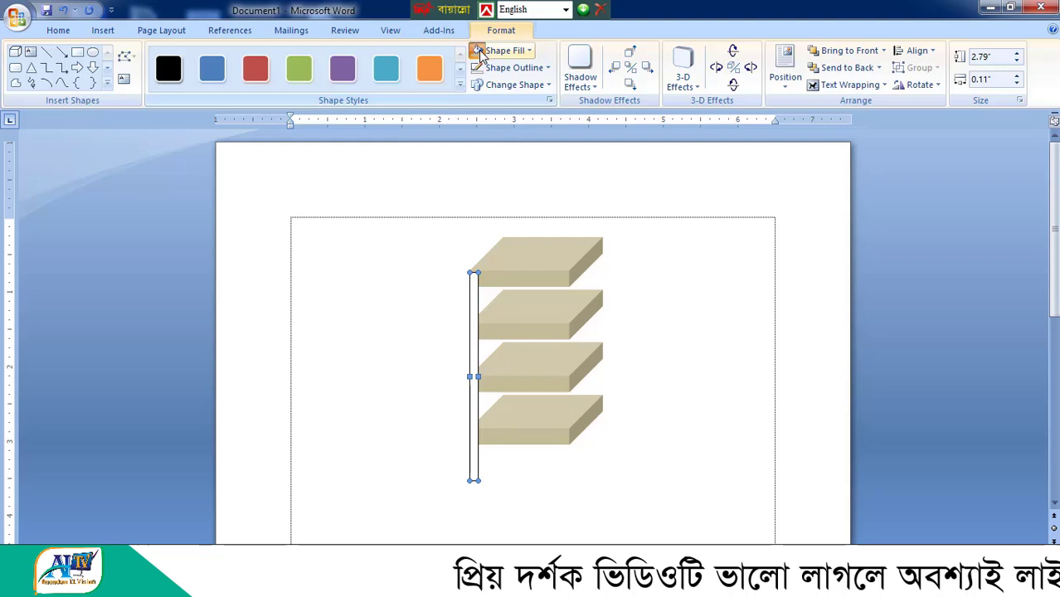
pyautogui.click(535, 69)
pyautogui.click(481, 202)
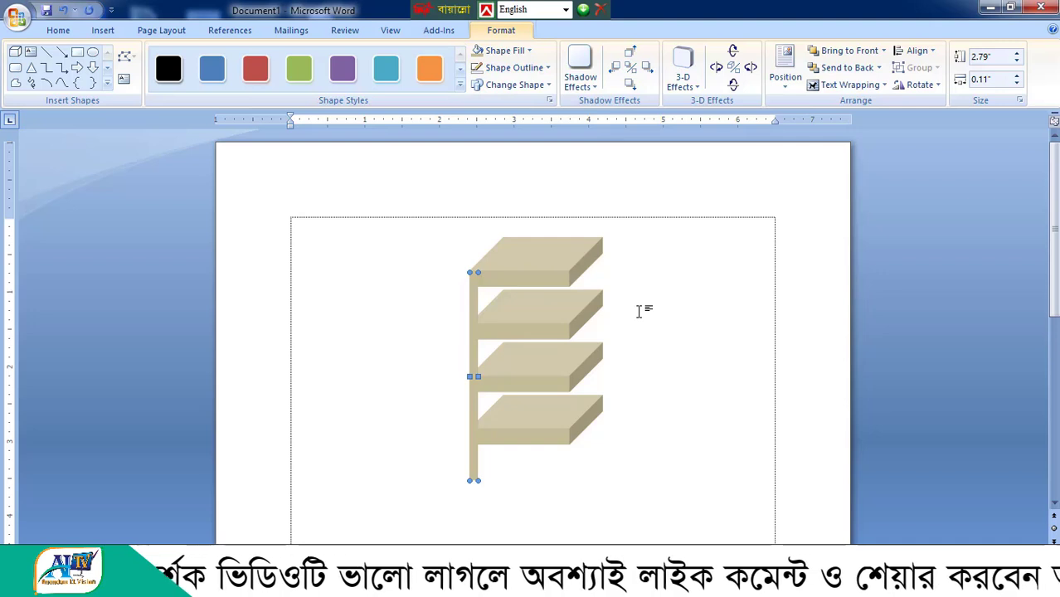
# - Duplicate the post, place the copy at the stack's back-left corner and send it to the back
pyautogui.hotkey('ctrl', 'd')
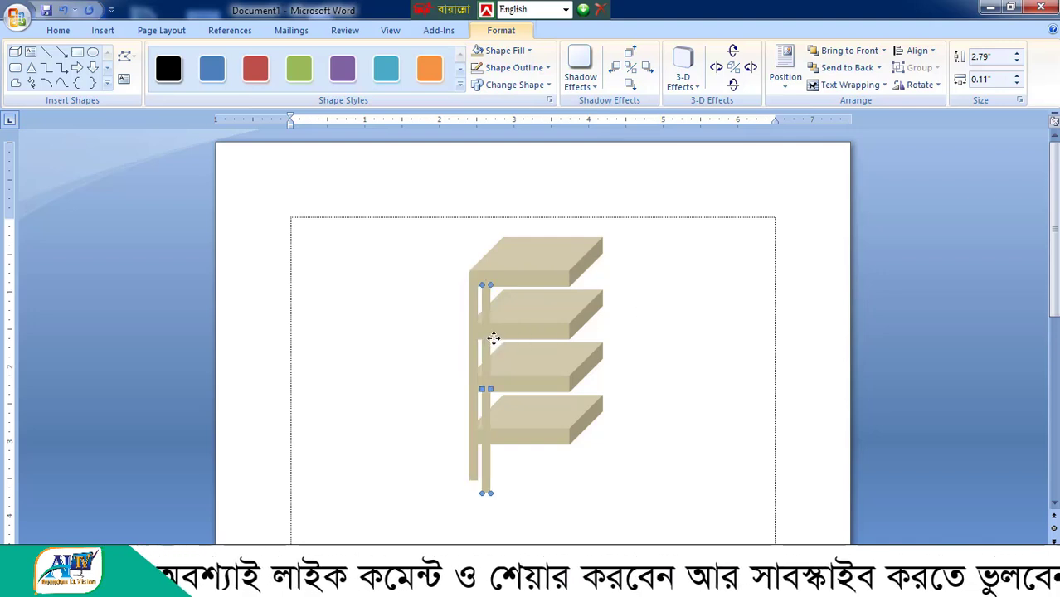
pyautogui.moveTo(494, 338); pyautogui.dragTo(510, 292)
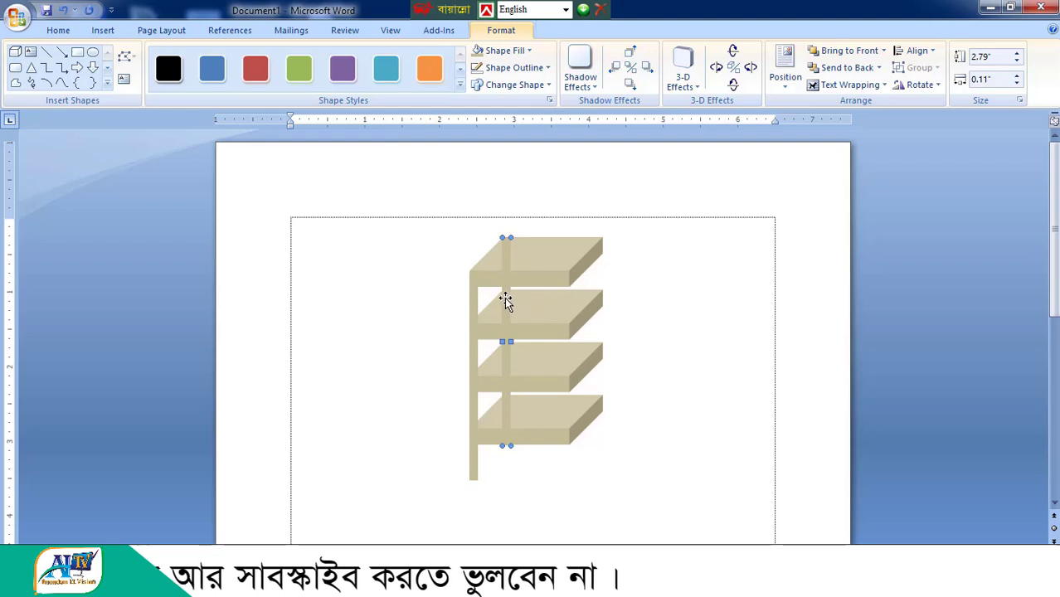
pyautogui.rightClick(504, 297)
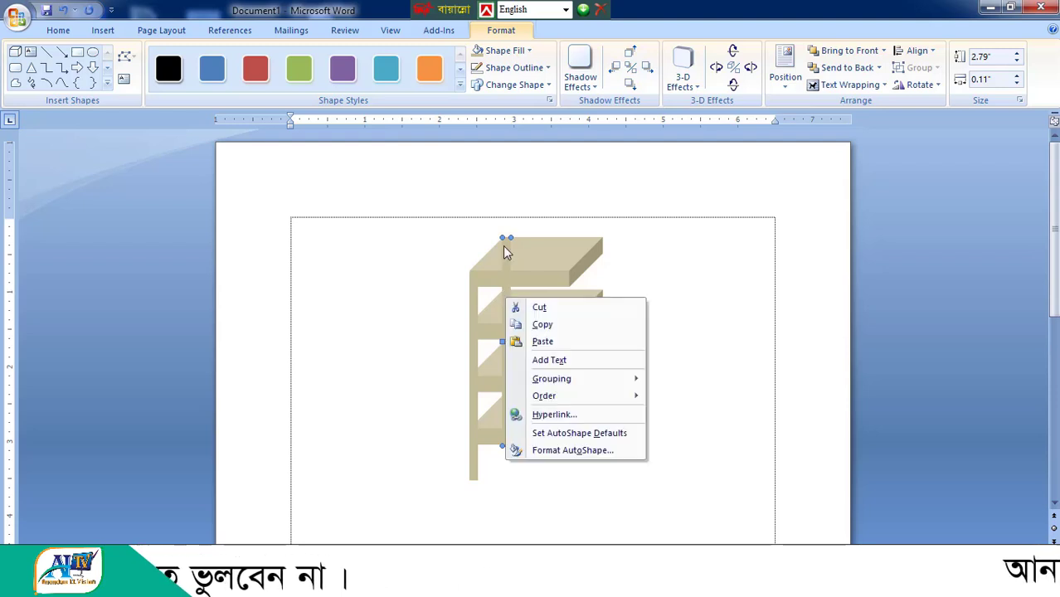
pyautogui.moveTo(543, 402)
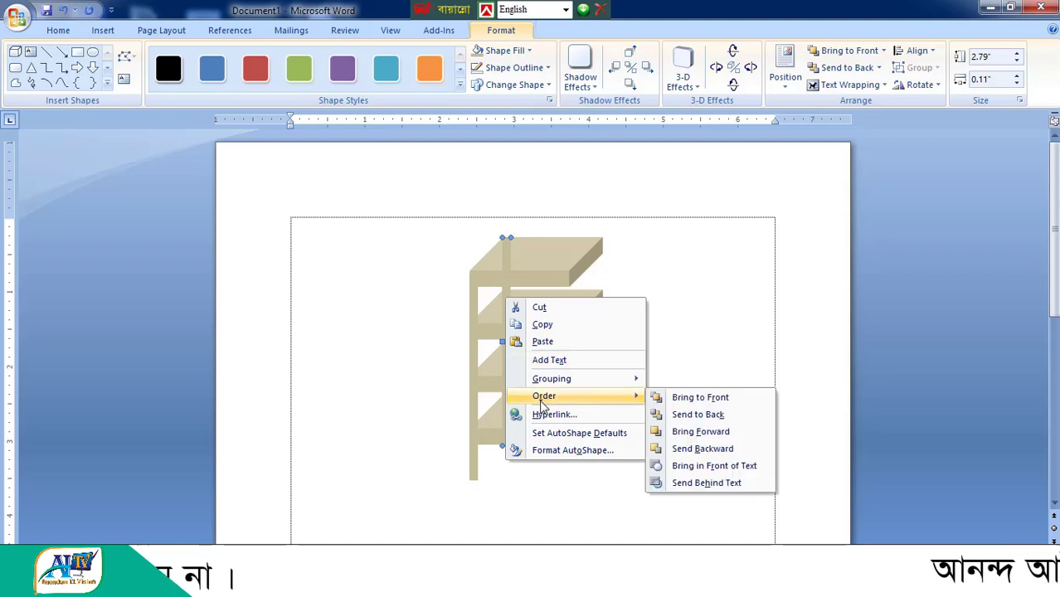
pyautogui.click(739, 418)
pyautogui.click(741, 423)
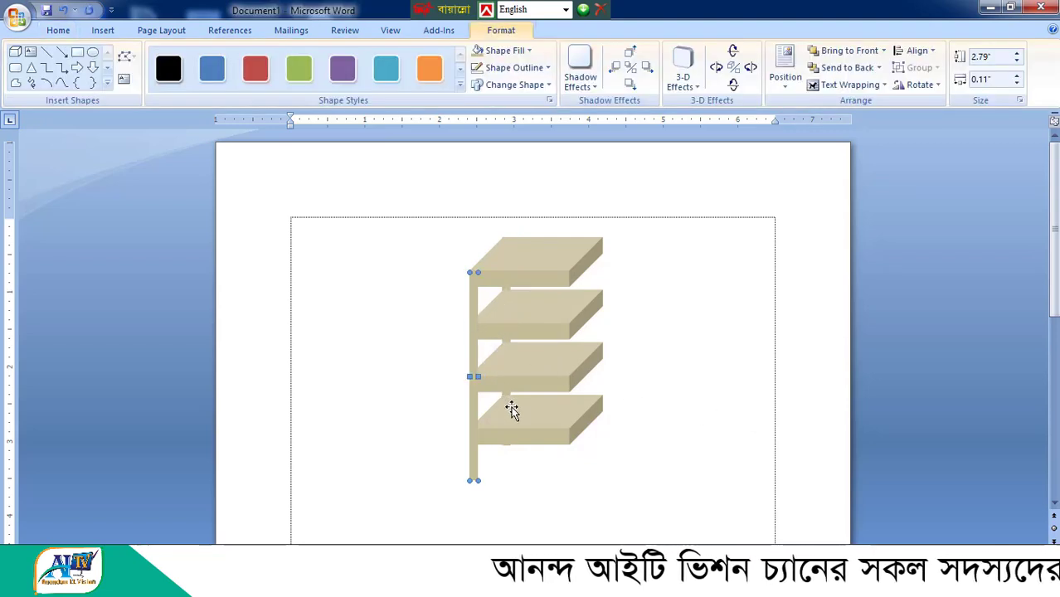
# - Duplicate the front-left post and place the copy at the back-right corner of the slabs
pyautogui.hotkey('ctrl', 'd')
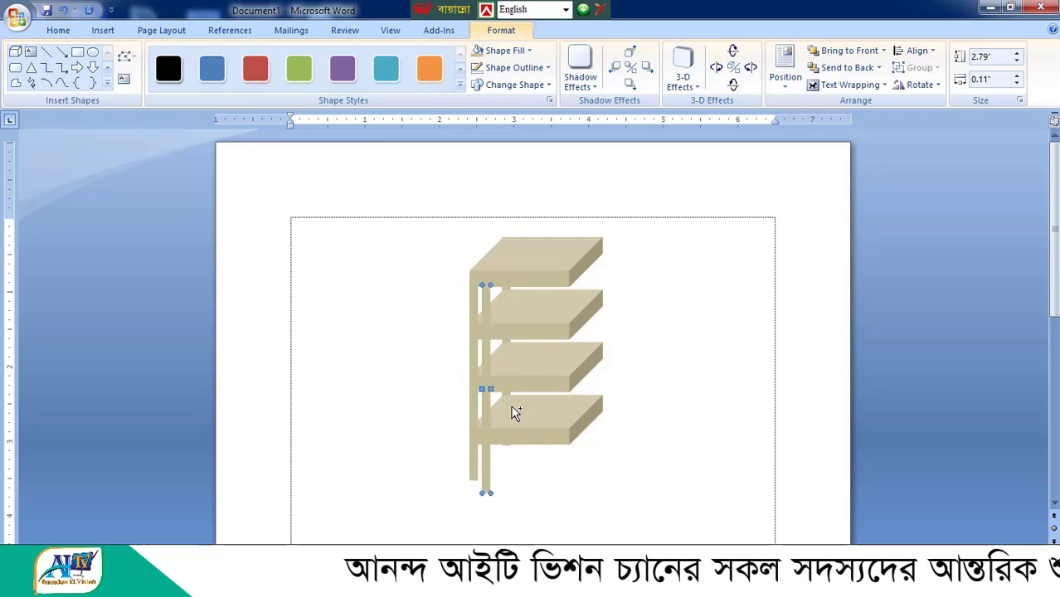
pyautogui.moveTo(483, 400); pyautogui.dragTo(594, 352)
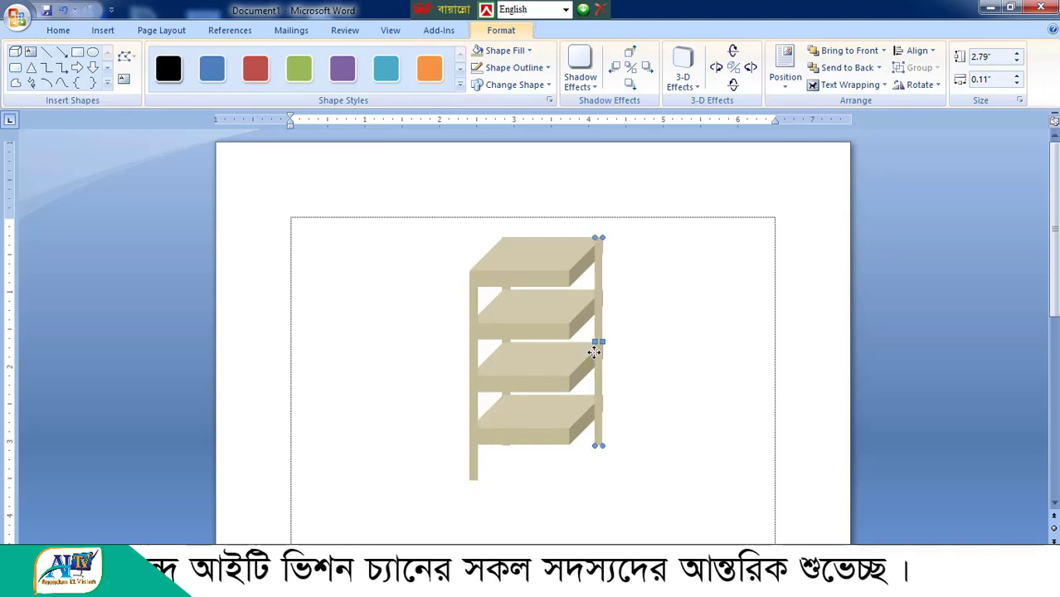
pyautogui.click(656, 387)
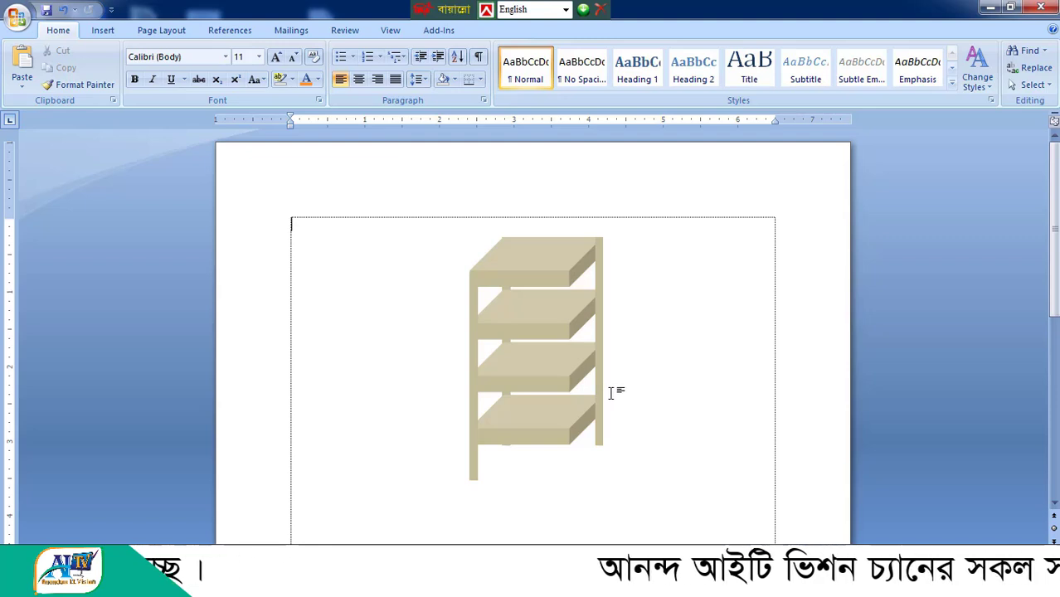
# - Add another copy of the post and place it at the front-right corner of the slabs
pyautogui.hotkey('ctrl', 'v')
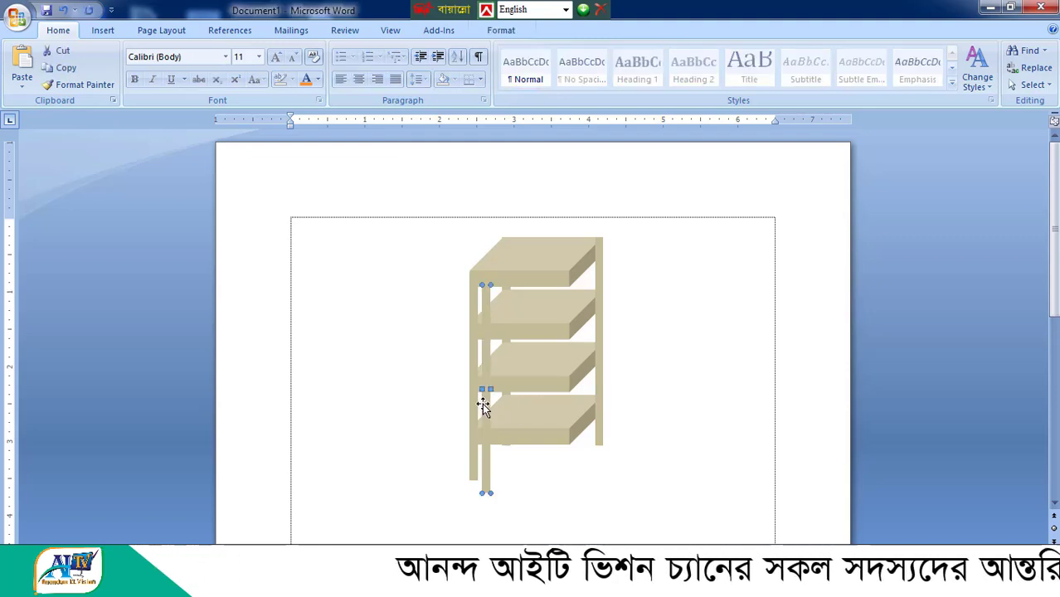
pyautogui.moveTo(484, 408); pyautogui.dragTo(564, 388)
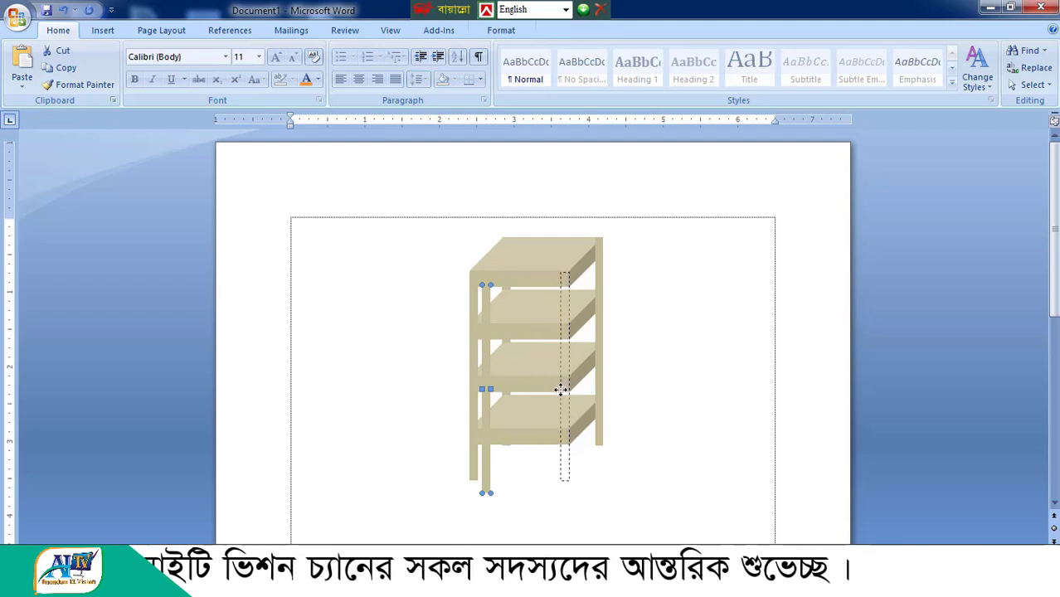
pyautogui.click(665, 421)
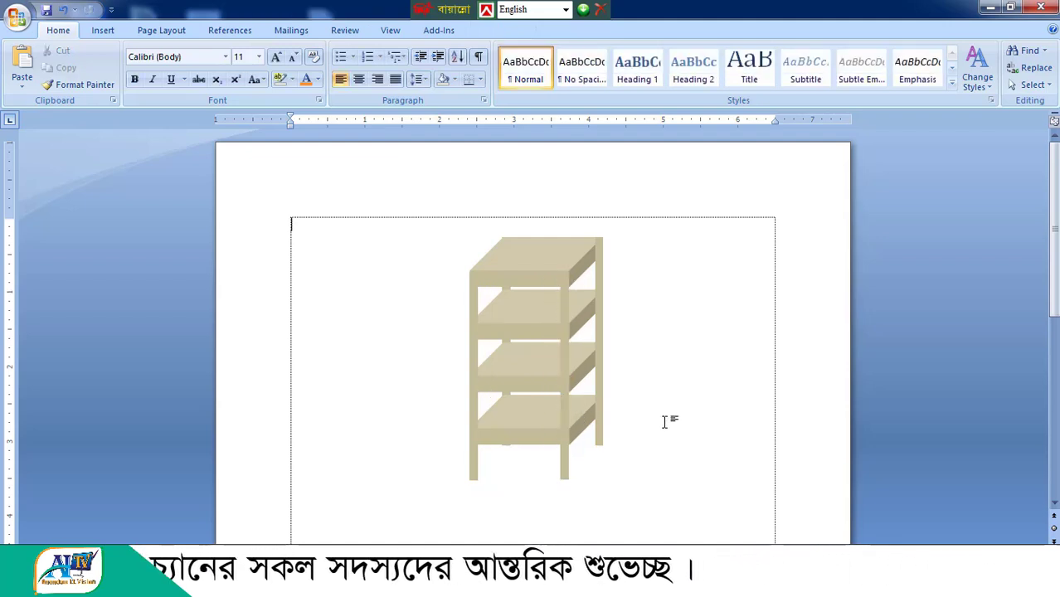
# - Send the back-right post behind all the slabs
pyautogui.click(598, 381)
pyautogui.rightClick(598, 381)
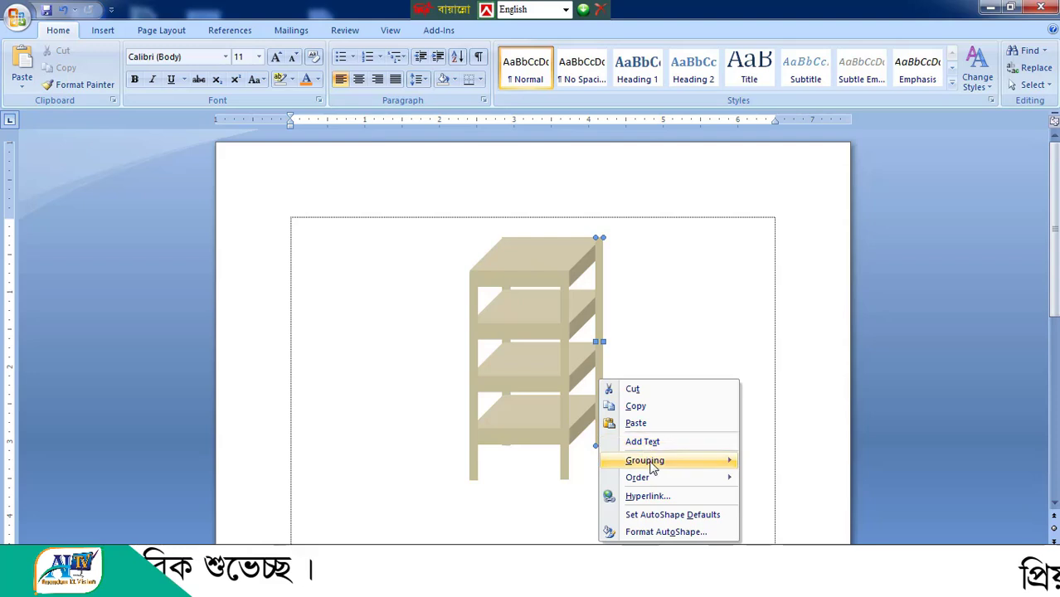
pyautogui.moveTo(663, 478)
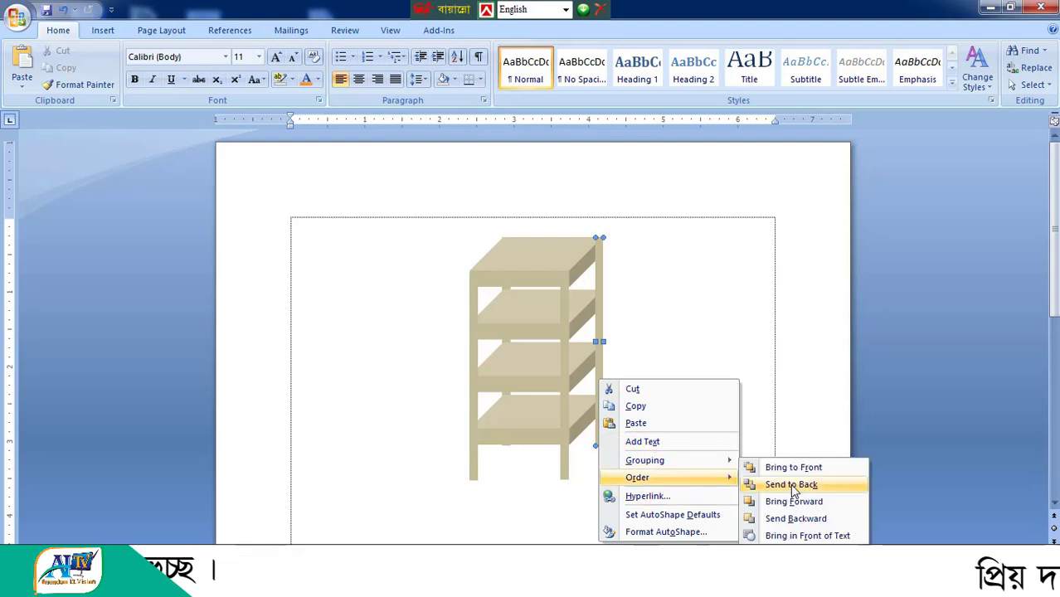
pyautogui.click(794, 484)
pyautogui.click(749, 445)
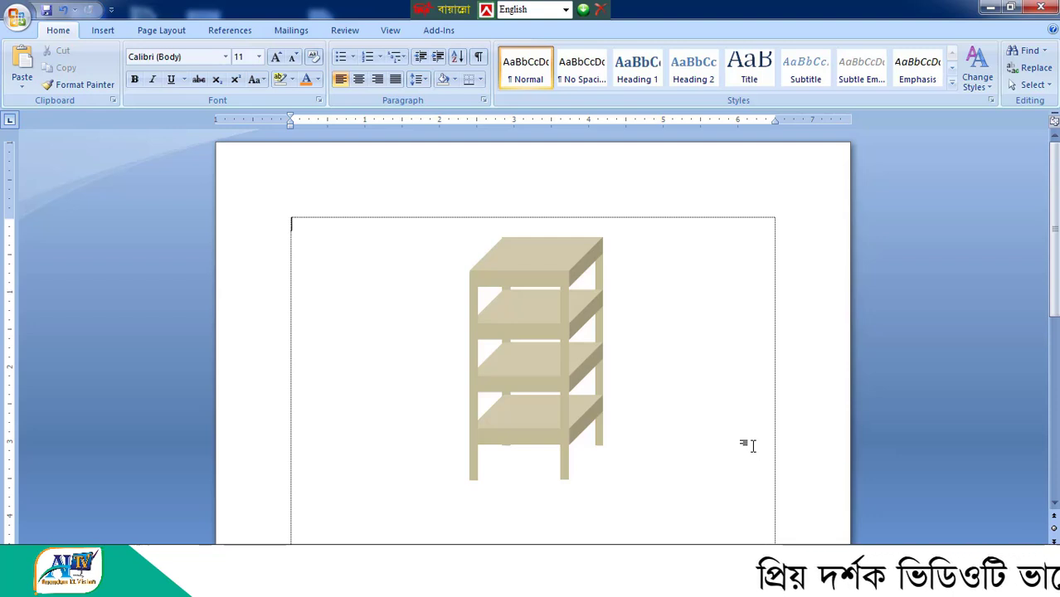
# - Select all four posts and all four slabs and group them into one shelf object
pyautogui.click(474, 312)
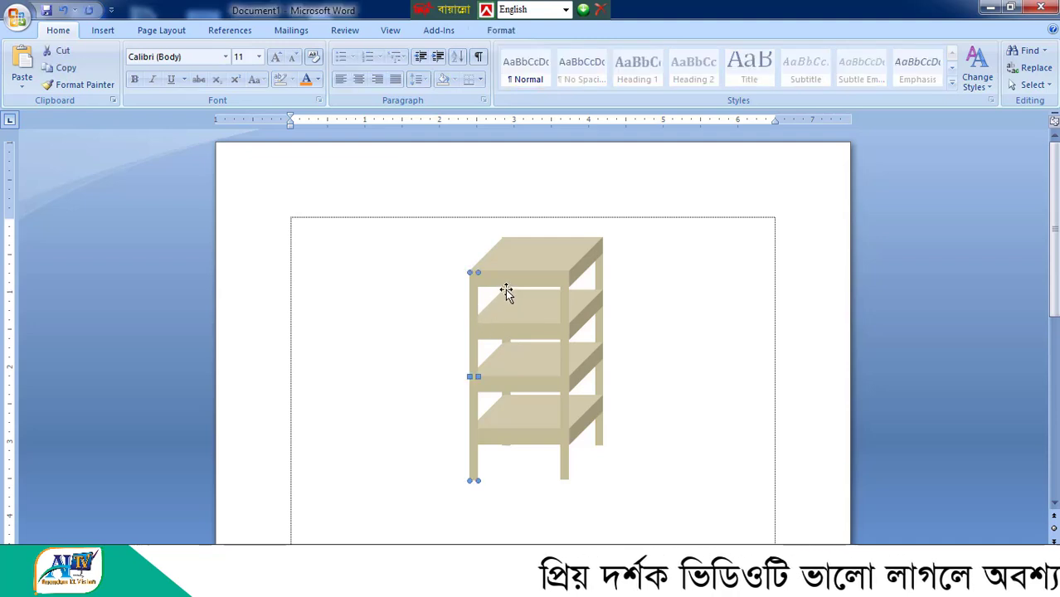
pyautogui.keyDown('shift'); pyautogui.click(507, 293); pyautogui.keyUp('shift')
pyautogui.keyDown('shift'); pyautogui.click(535, 280); pyautogui.keyUp('shift')
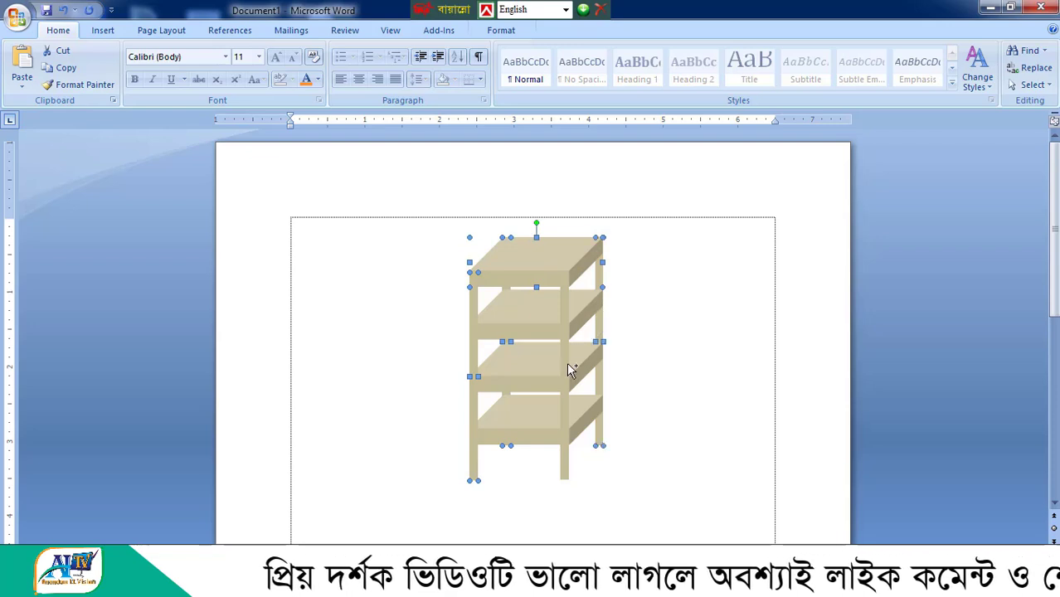
pyautogui.keyDown('shift'); pyautogui.click(537, 310); pyautogui.keyUp('shift')
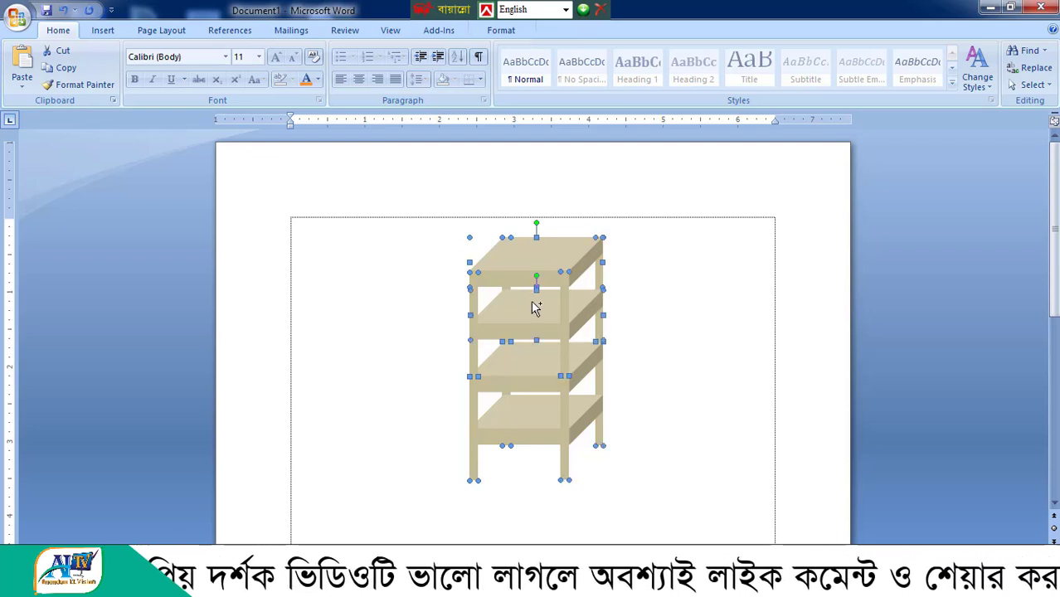
pyautogui.keyDown('shift'); pyautogui.click(535, 380); pyautogui.keyUp('shift')
pyautogui.keyDown('shift'); pyautogui.click(527, 433); pyautogui.keyUp('shift')
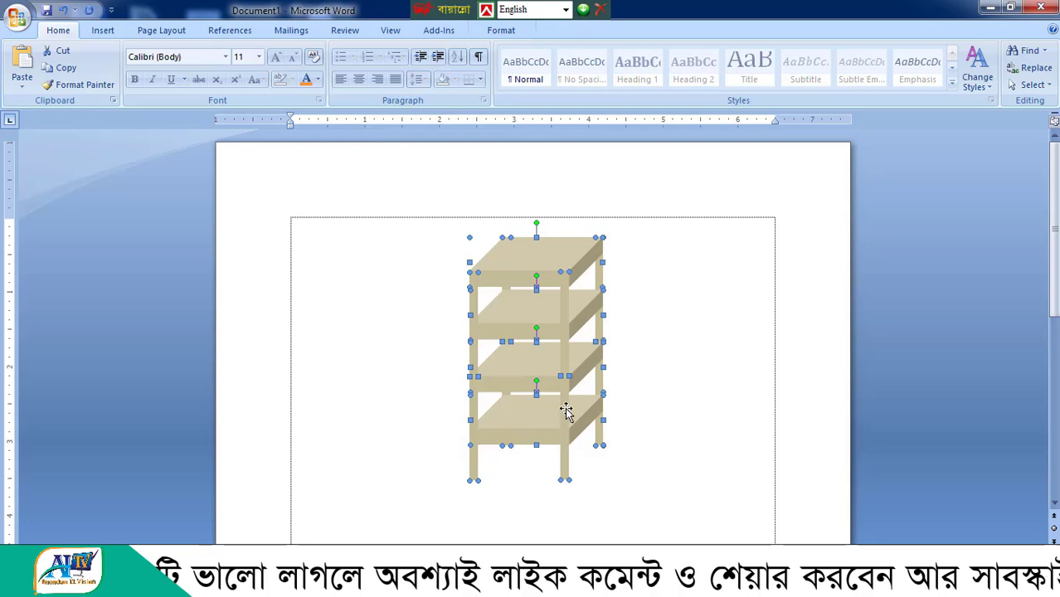
pyautogui.rightClick(548, 257)
pyautogui.click(547, 257)
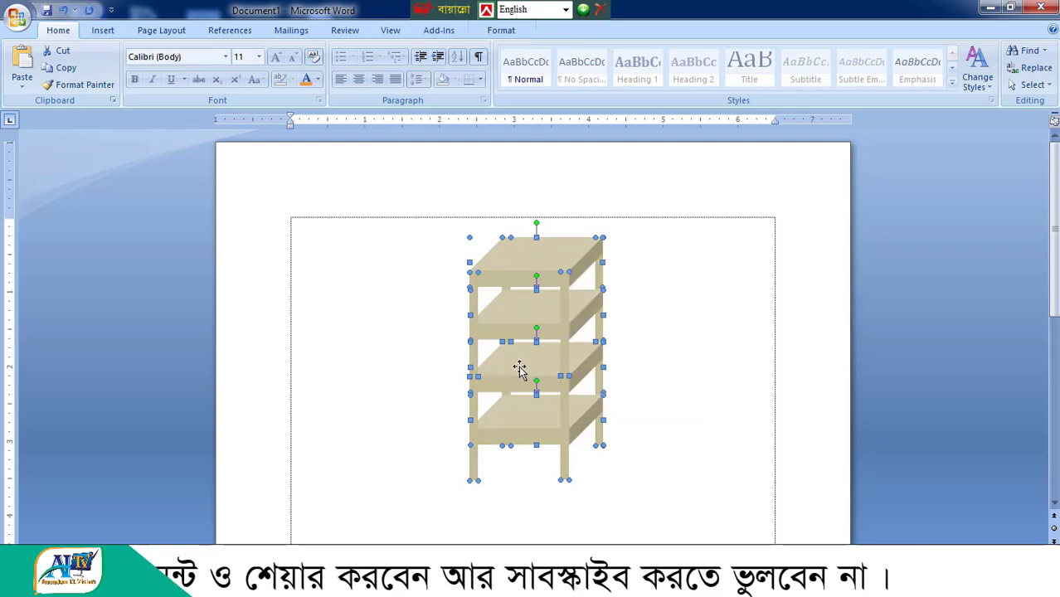
pyautogui.rightClick(526, 260)
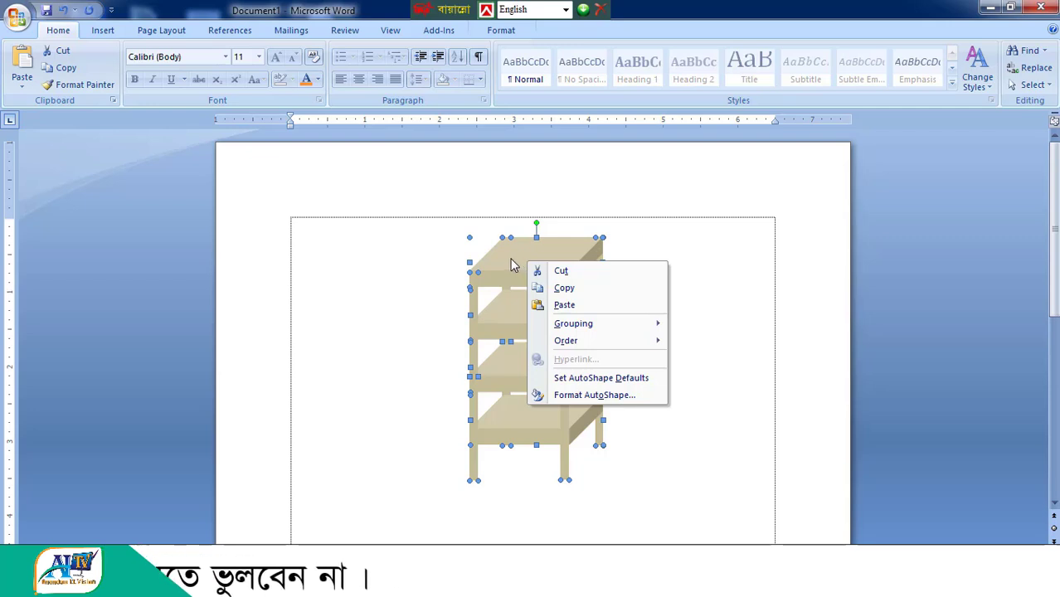
pyautogui.moveTo(569, 325)
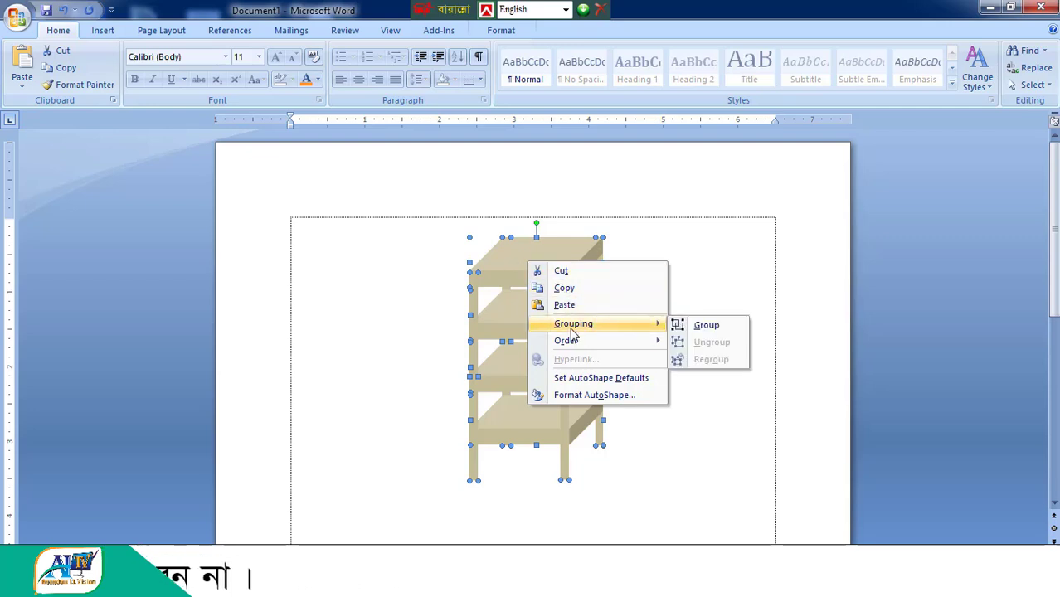
pyautogui.click(704, 325)
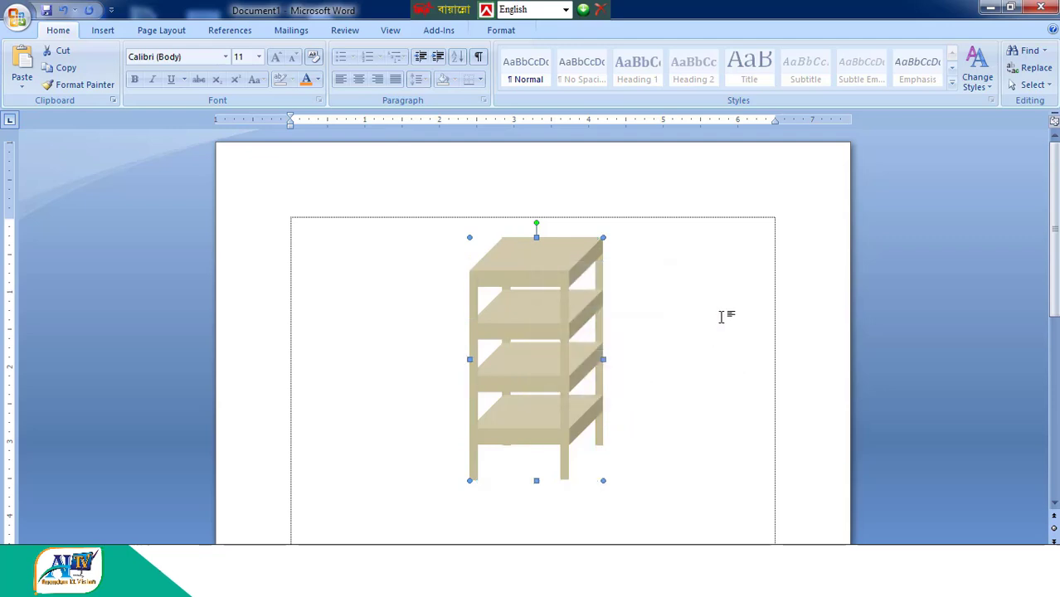
pyautogui.click(721, 317)
# - Move the grouped shelf toward the left margin of the page
pyautogui.moveTo(522, 318)
pyautogui.mouseDown()
pyautogui.moveTo(655, 312)
pyautogui.moveTo(280, 316)
pyautogui.moveTo(558, 326)
pyautogui.mouseUp()
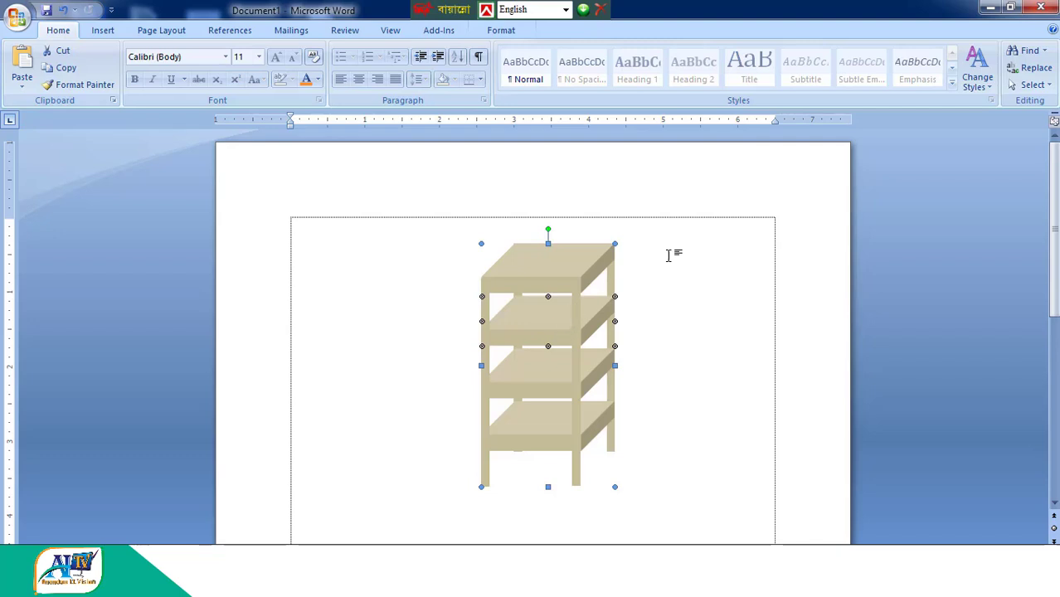
pyautogui.click(741, 225)
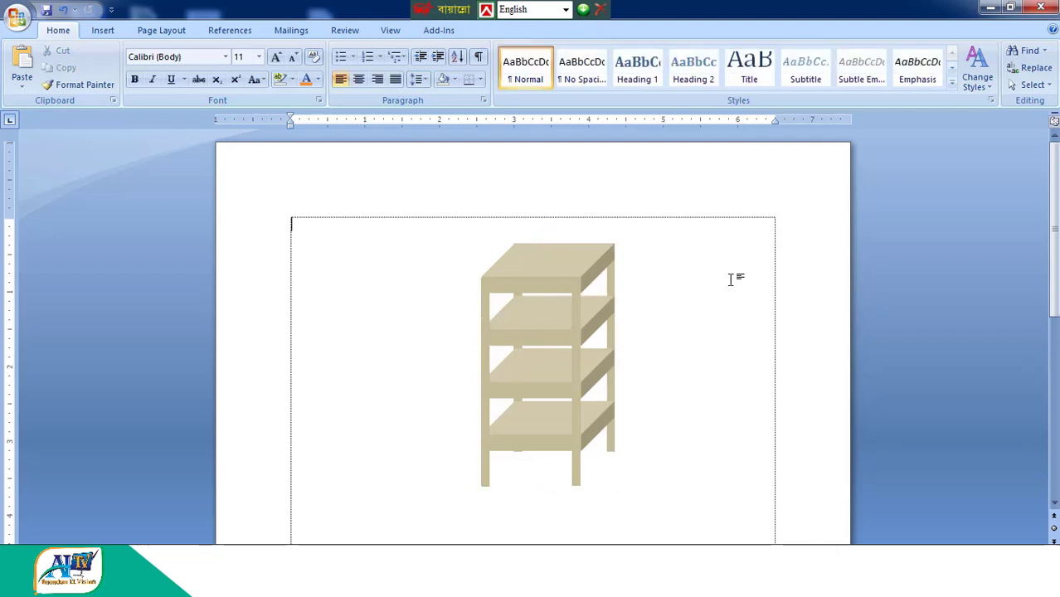
pyautogui.moveTo(551, 332); pyautogui.dragTo(743, 282)
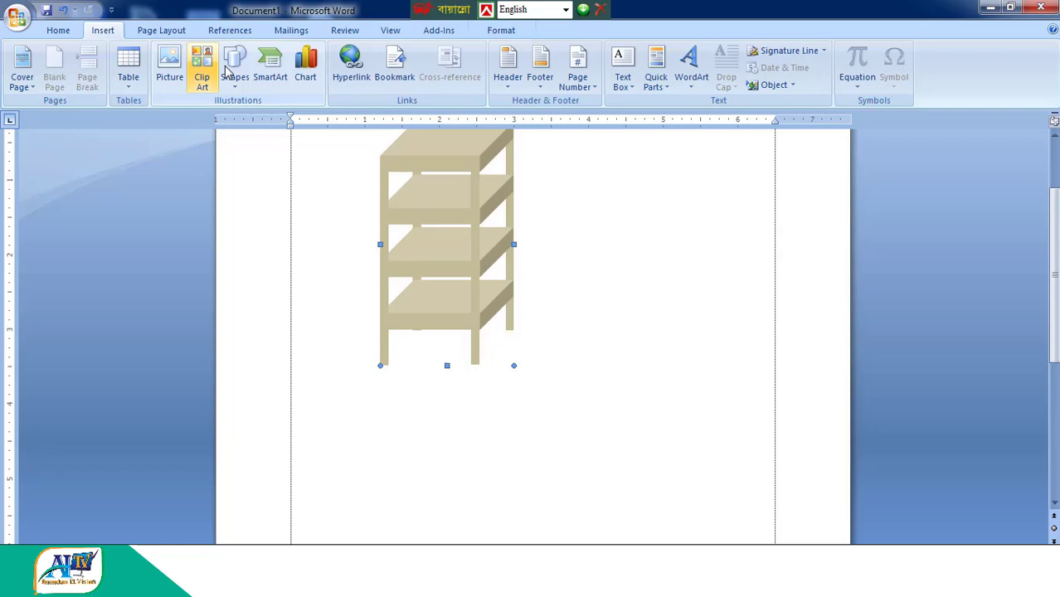
# - Draw a large cube about 5.75" wide and 3.54" high on the page below the shelf
pyautogui.click(229, 73)
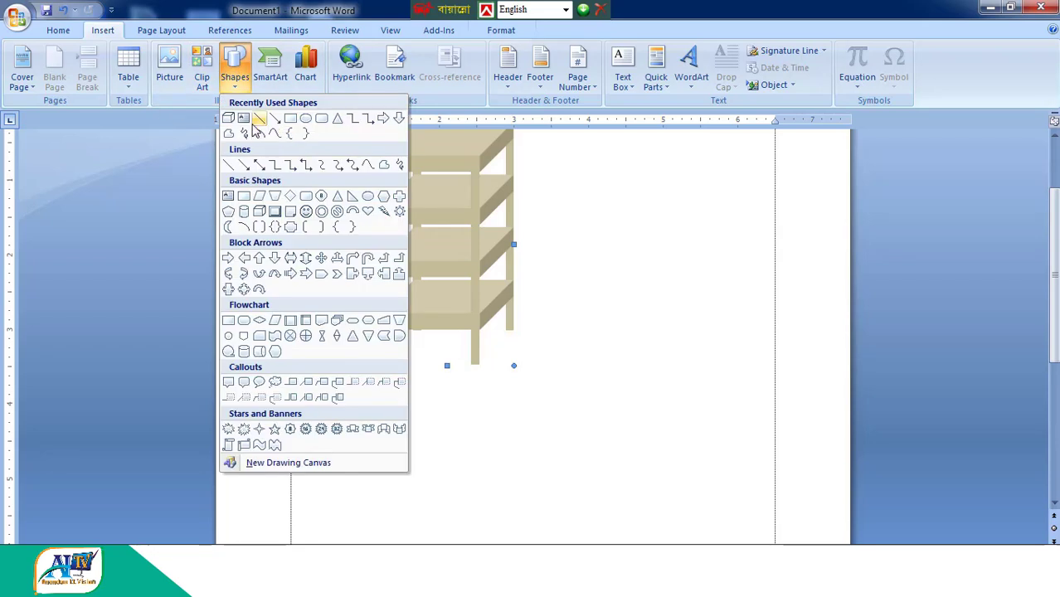
pyautogui.click(229, 119)
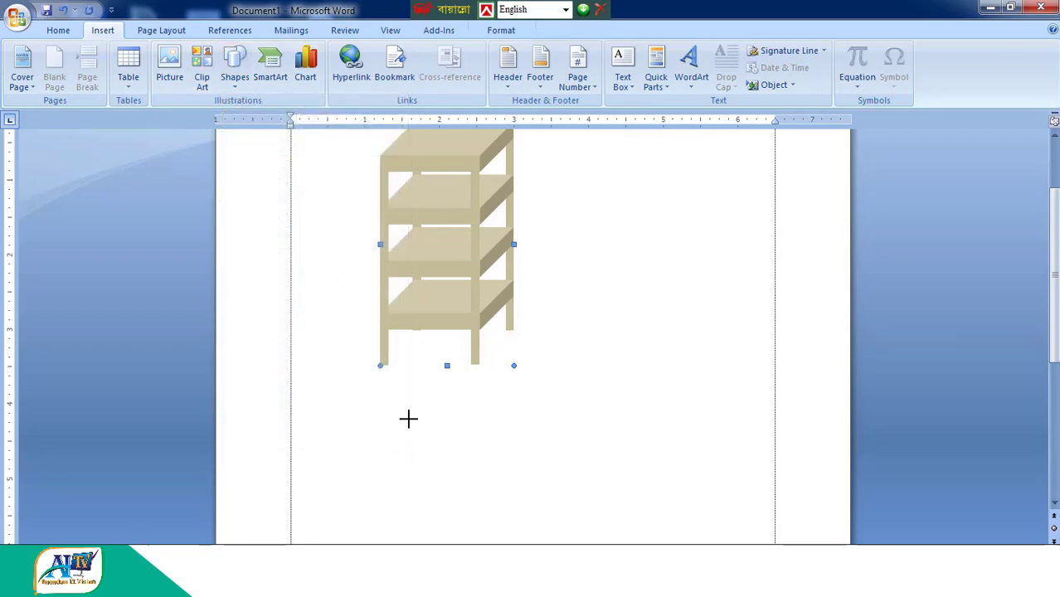
pyautogui.moveTo(609, 490); pyautogui.dragTo(738, 296)
# - Flatten the new cube into a thin slab and rotate it partly clockwise so its long sides run diagonally across the page
pyautogui.scroll(3, 539, 370)
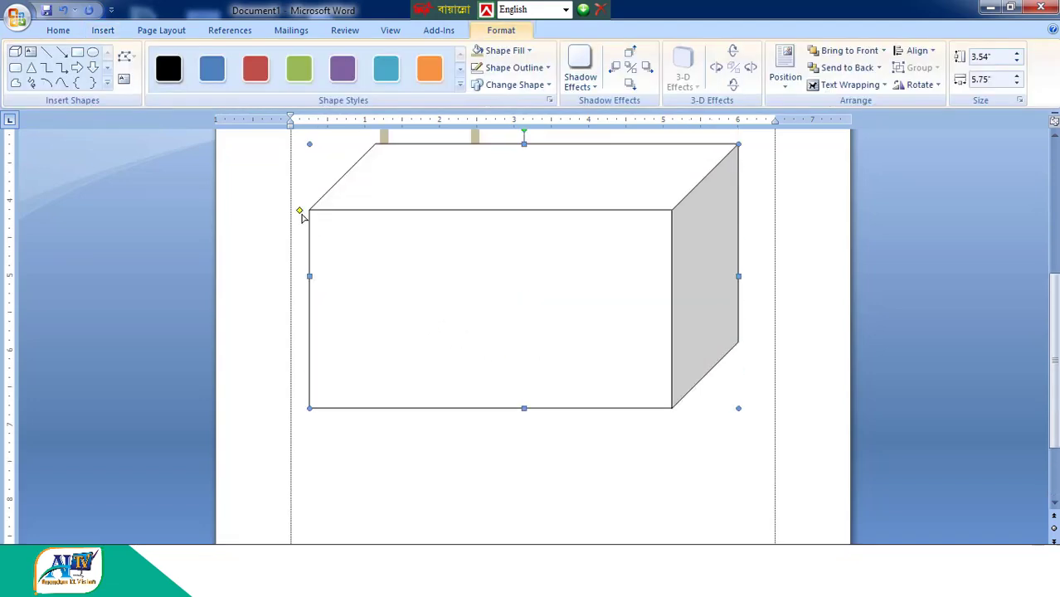
pyautogui.moveTo(281, 370); pyautogui.dragTo(284, 371)
pyautogui.scroll(2, 620, 263)
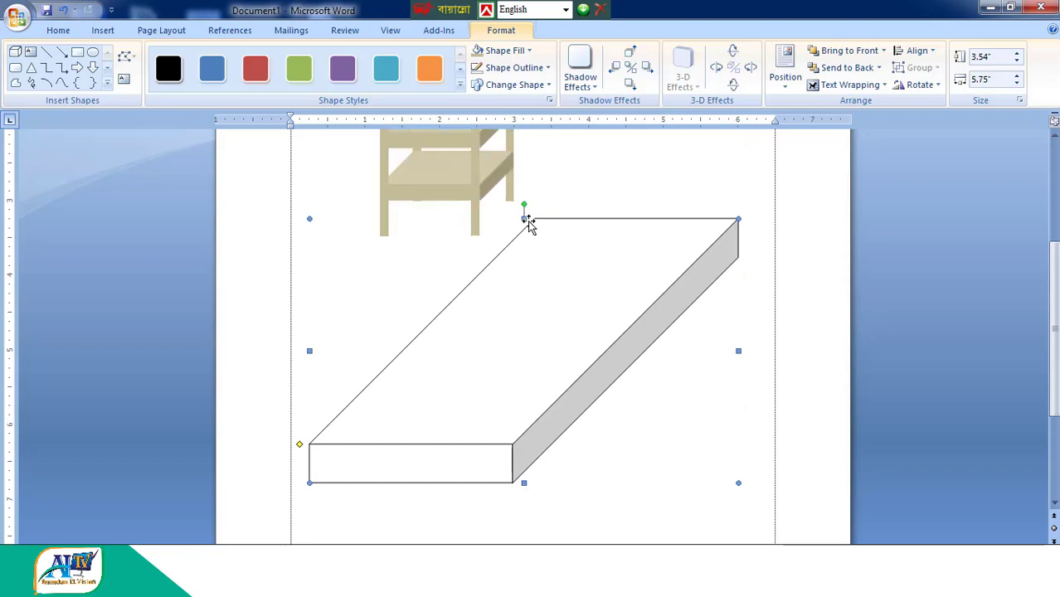
pyautogui.moveTo(526, 202); pyautogui.dragTo(580, 215)
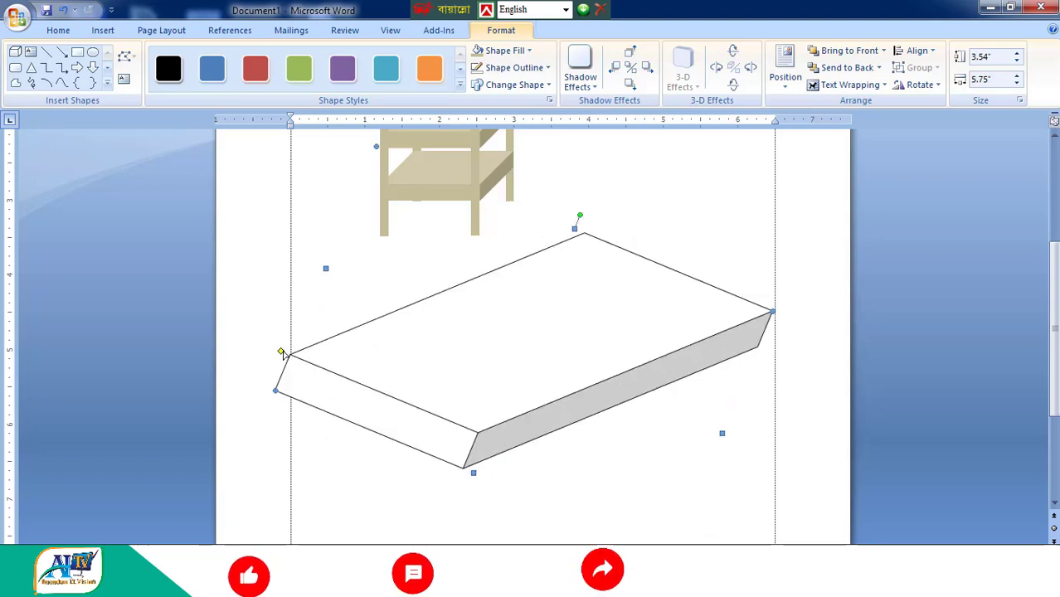
pyautogui.moveTo(280, 353); pyautogui.dragTo(275, 363)
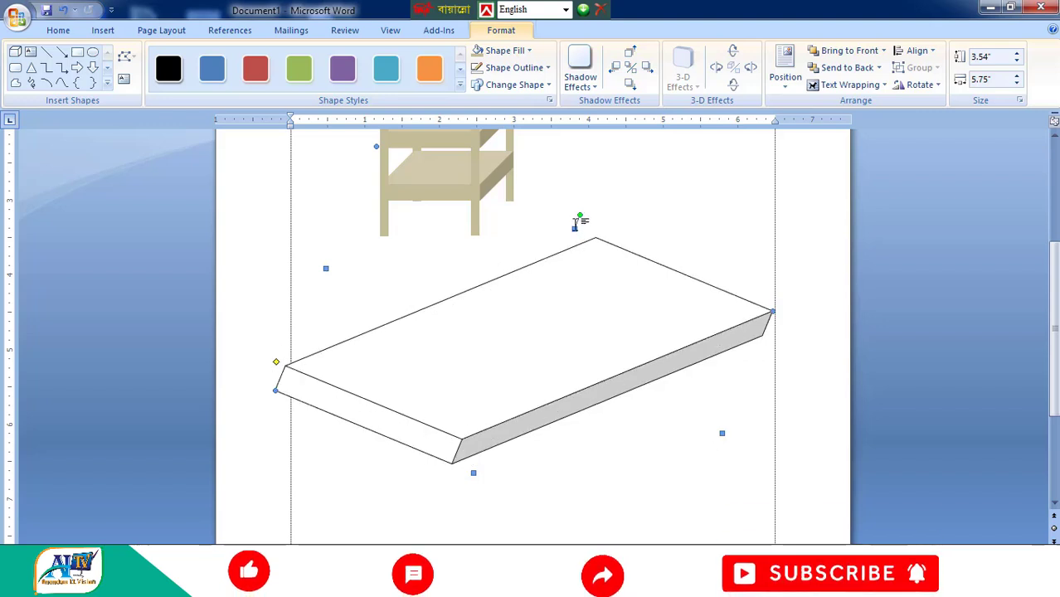
# - Fill the flat slab with the standard green color and shift it slightly up and to the right
pyautogui.click(530, 51)
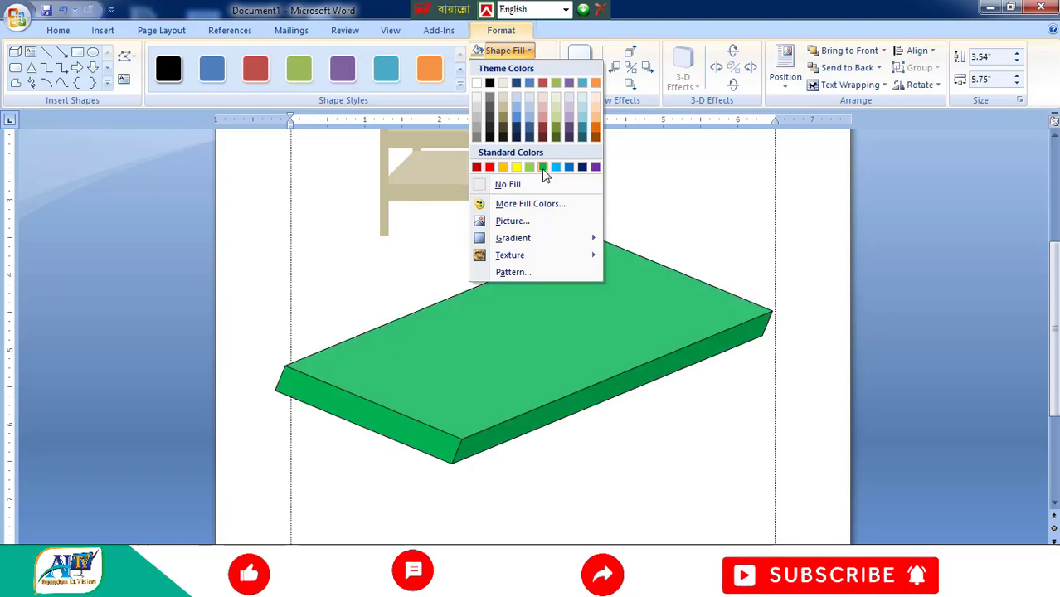
pyautogui.click(542, 167)
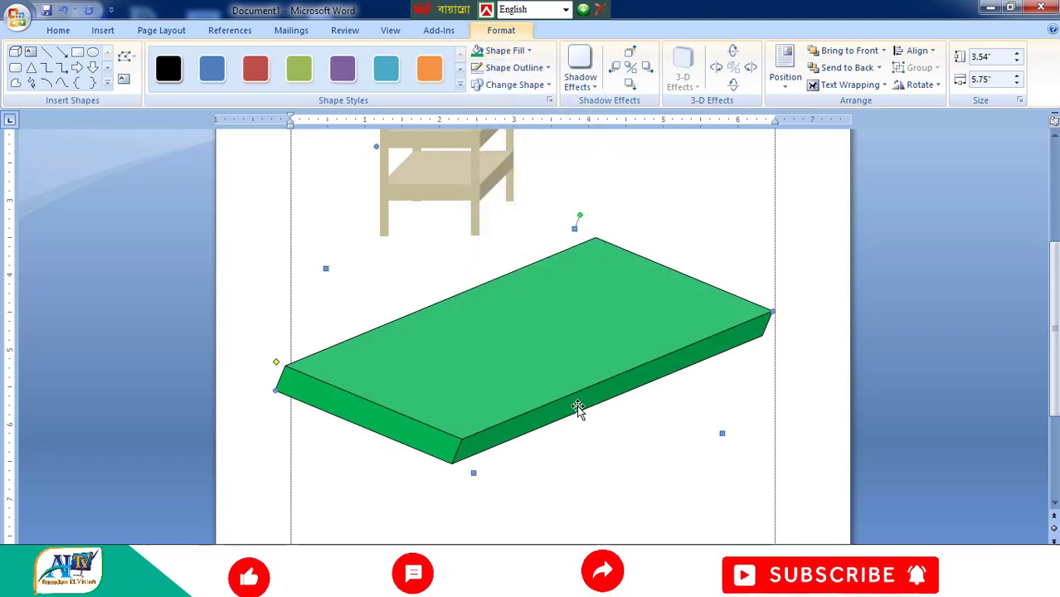
pyautogui.moveTo(557, 319); pyautogui.dragTo(556, 316)
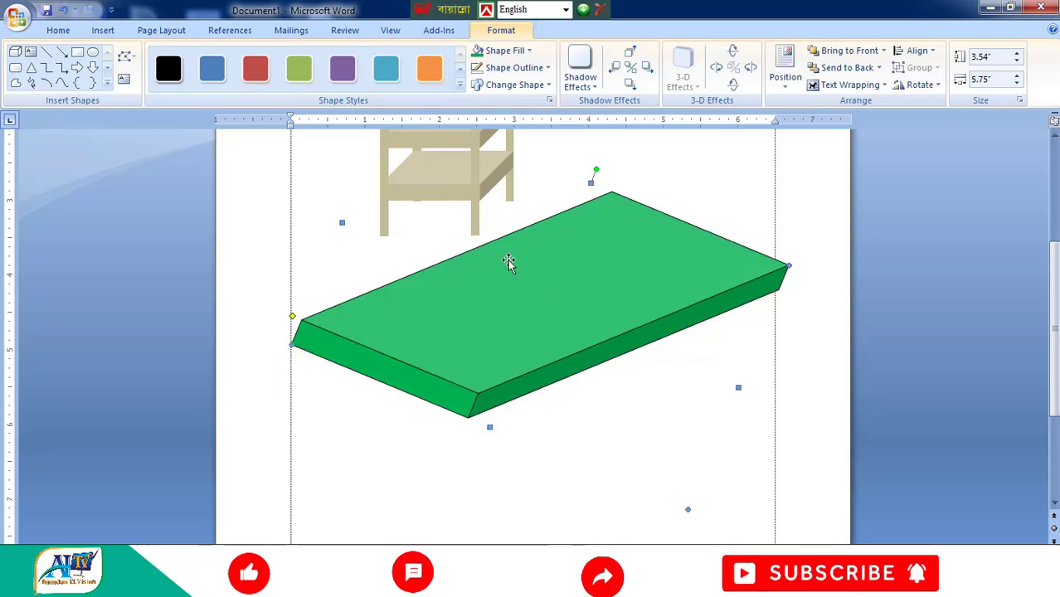
# - Move the grouped shelf down and to the right so it overlaps the green slab, and bring up the shelf's object options
pyautogui.click(471, 203)
pyautogui.moveTo(444, 300); pyautogui.dragTo(517, 409)
pyautogui.scroll(-3, 516, 411)
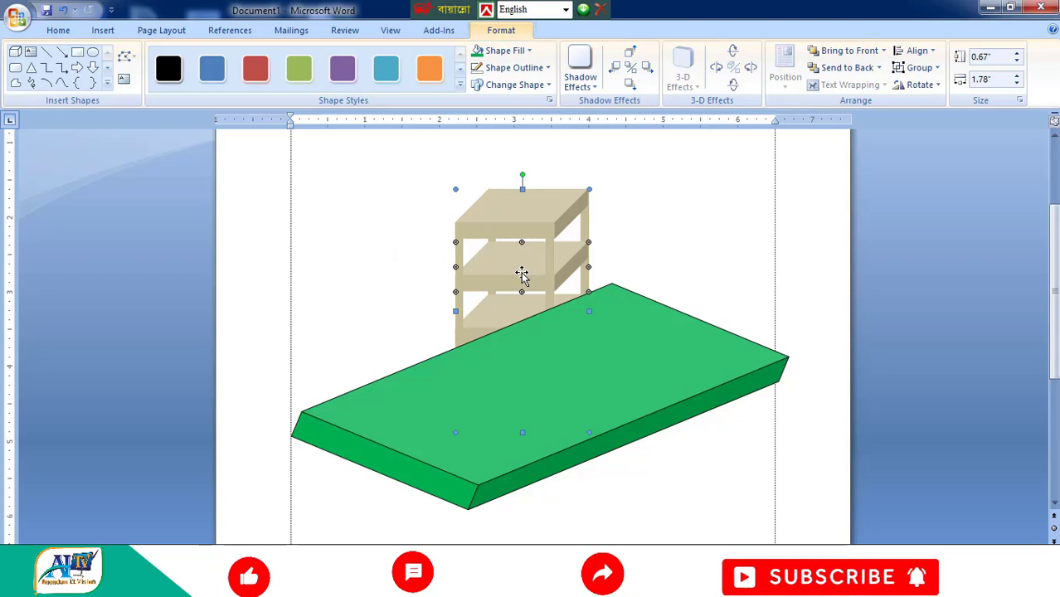
pyautogui.rightClick(521, 272)
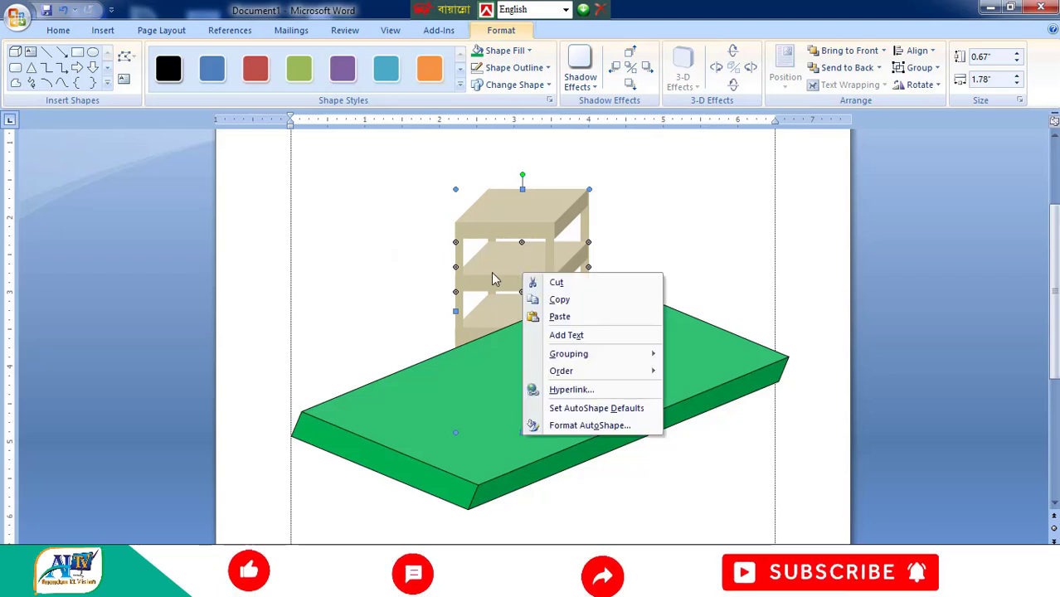